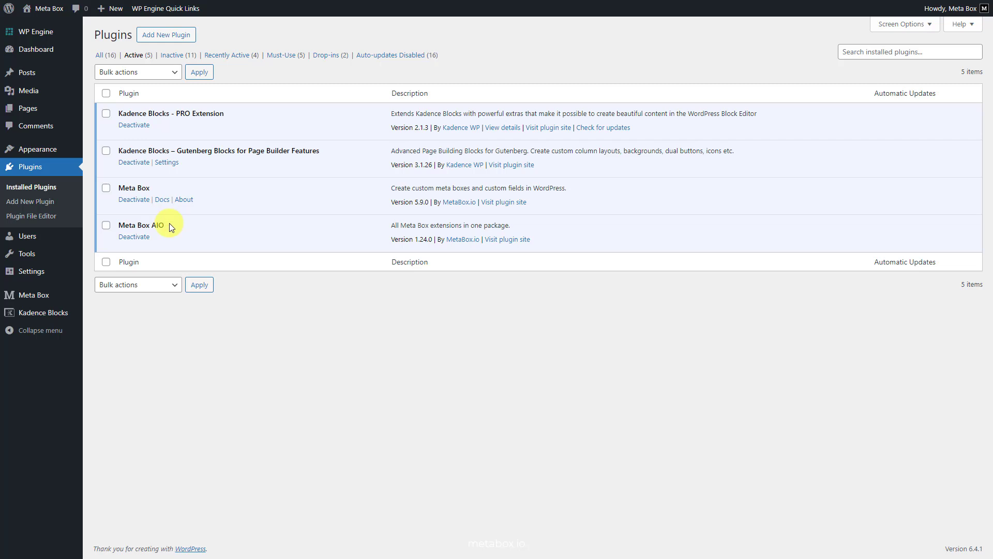
- Open the Meta Box extensions list and review which extensions are enabled
mouse_move(47, 293)
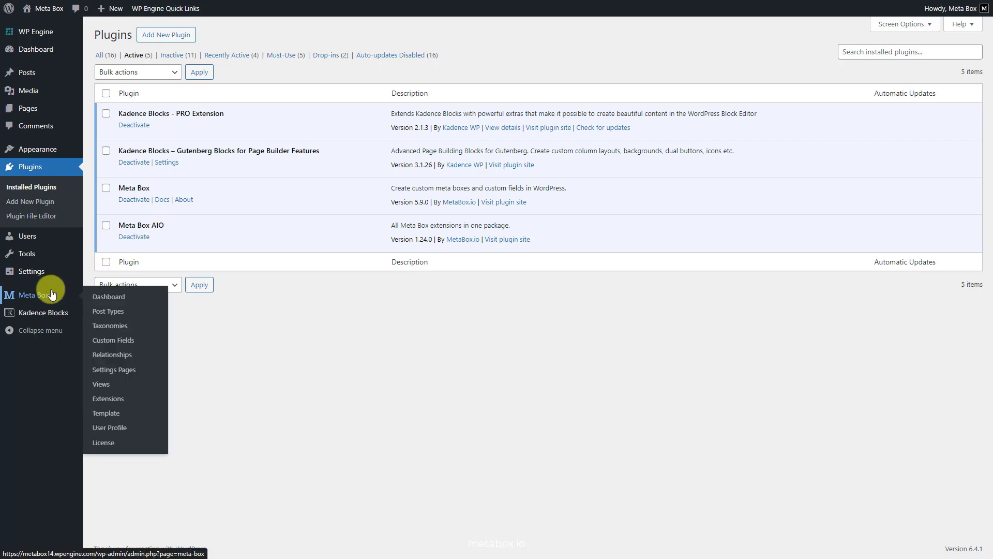
click(124, 399)
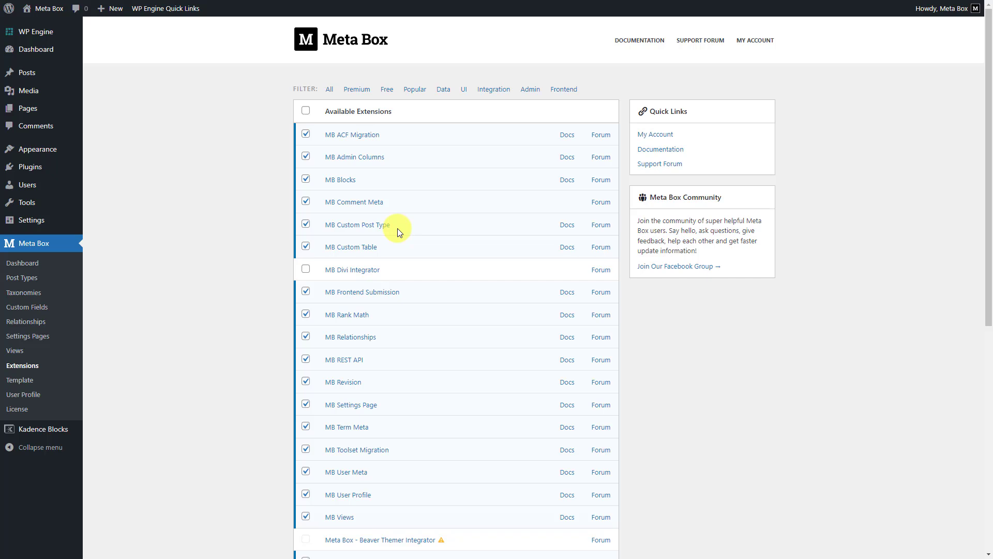
scroll(397, 228, down, 2)
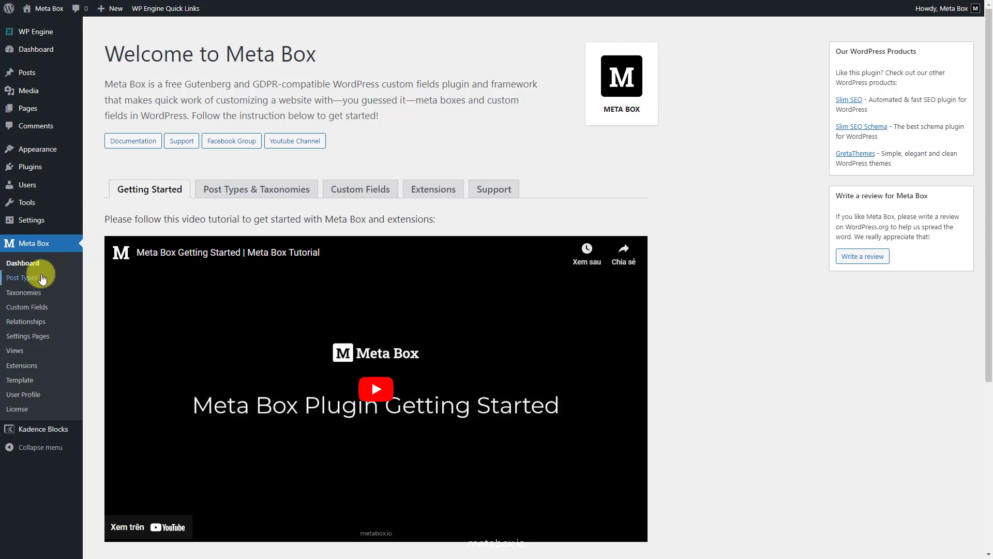
- Start a new Meta Box post type with the plural name Videos and the singular name Video
click(23, 278)
click(188, 45)
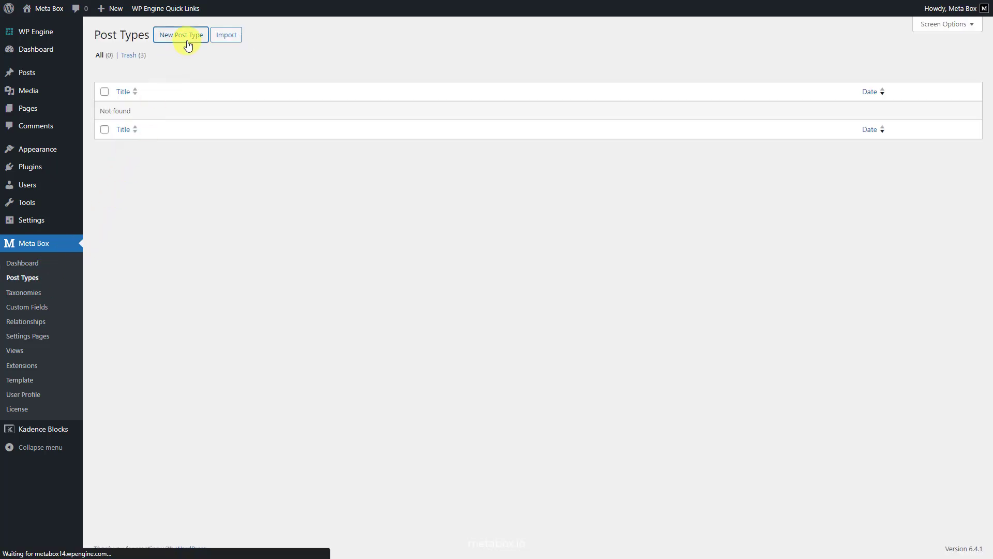
click(294, 95)
text(Videos)
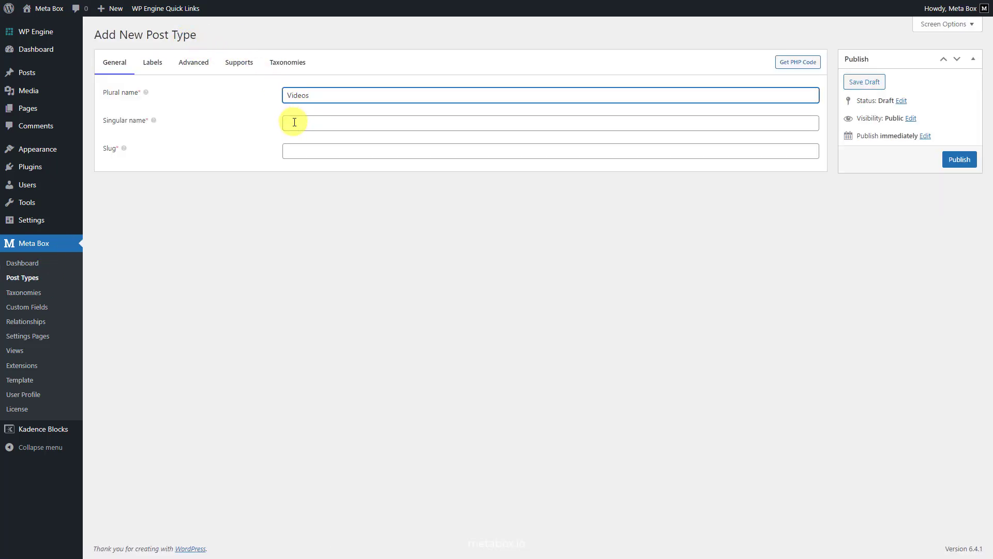
click(293, 123)
text(Video)
- In the post type's advanced settings, find the Dashicons for "video" and choose the framed play-symbol icon
click(201, 69)
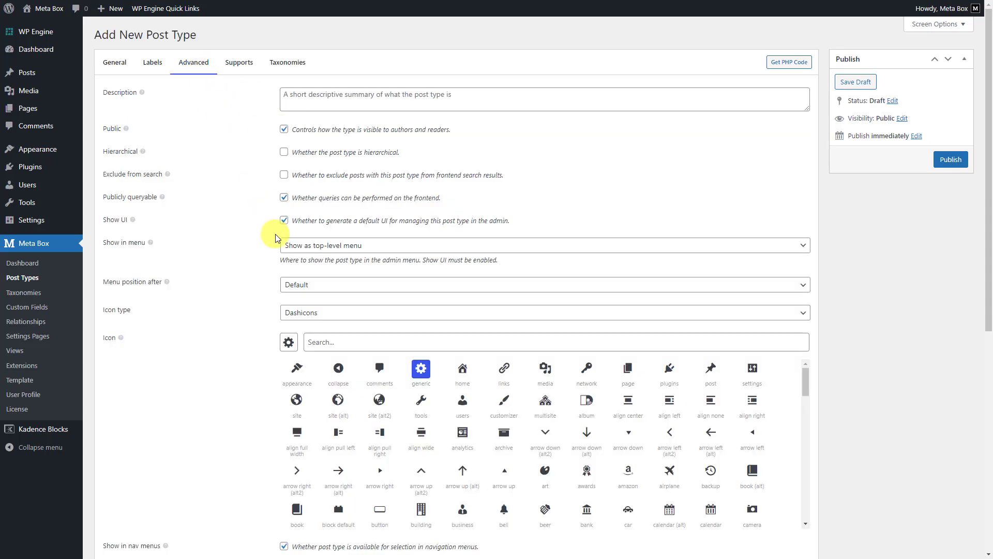
click(317, 341)
text(video)
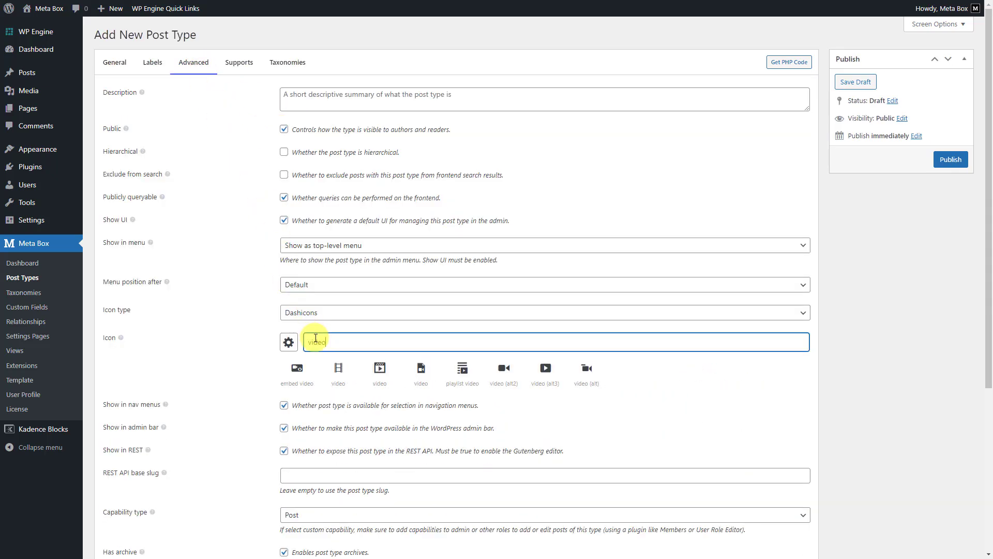
click(379, 370)
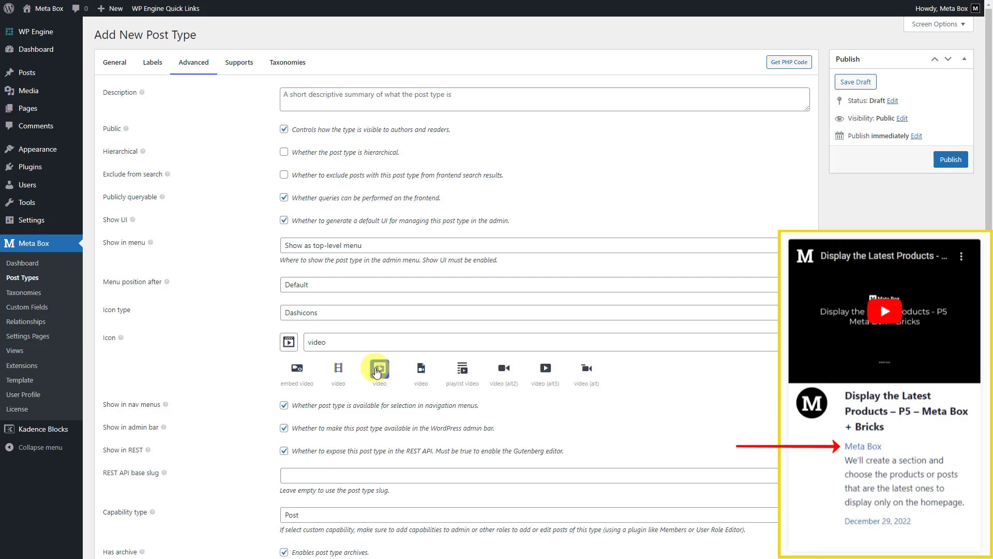
- Enable Author support for the Videos post type and publish it
click(239, 64)
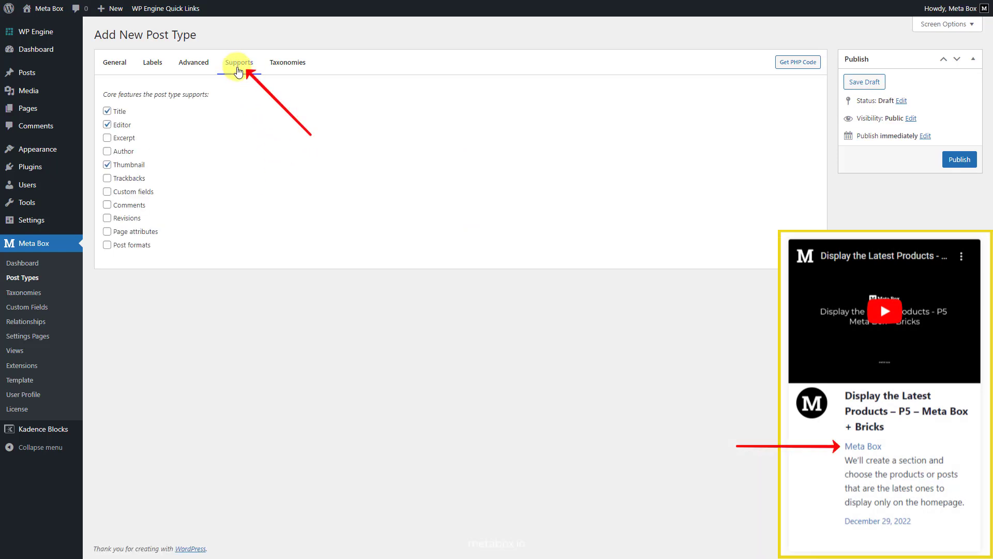
click(124, 153)
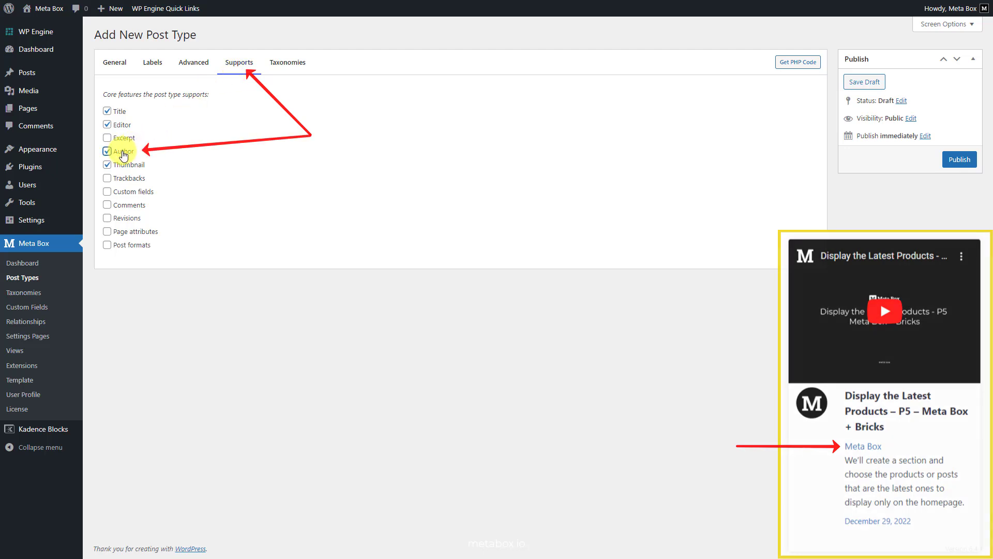
click(960, 161)
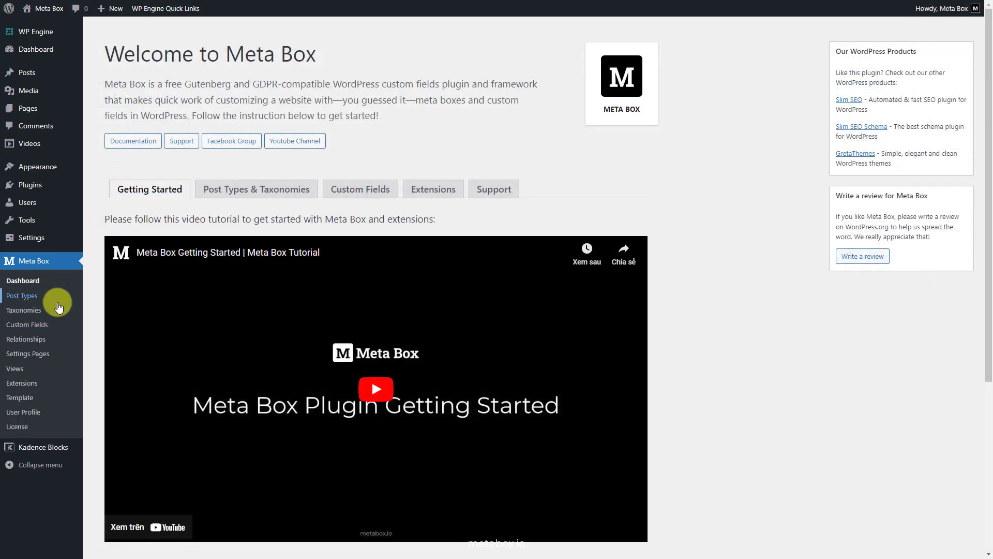
- Start a new Meta Box field group titled Video Information
click(49, 326)
click(183, 36)
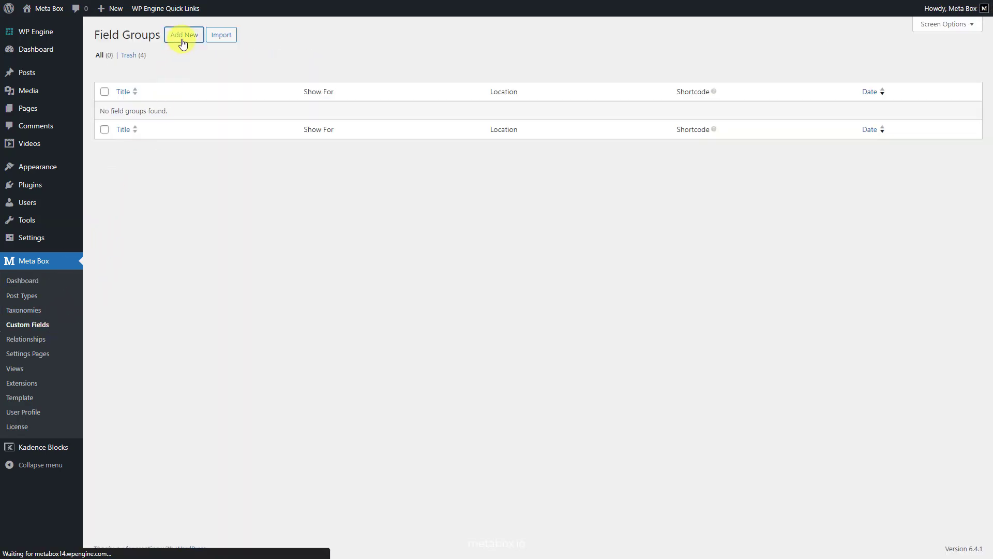
text(Video Information)
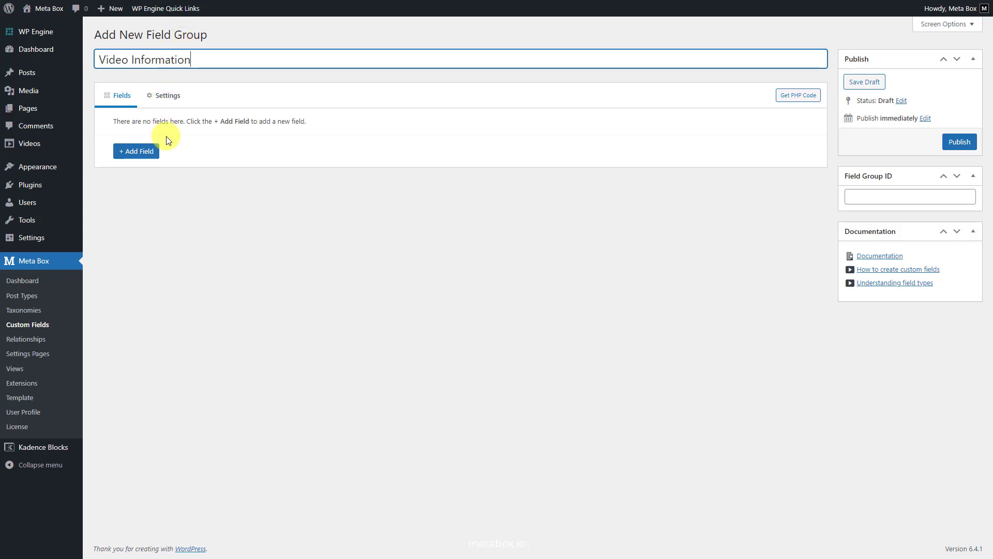
- Add an oEmbed field to the group and label it Video Oembed
click(155, 152)
text(oem)
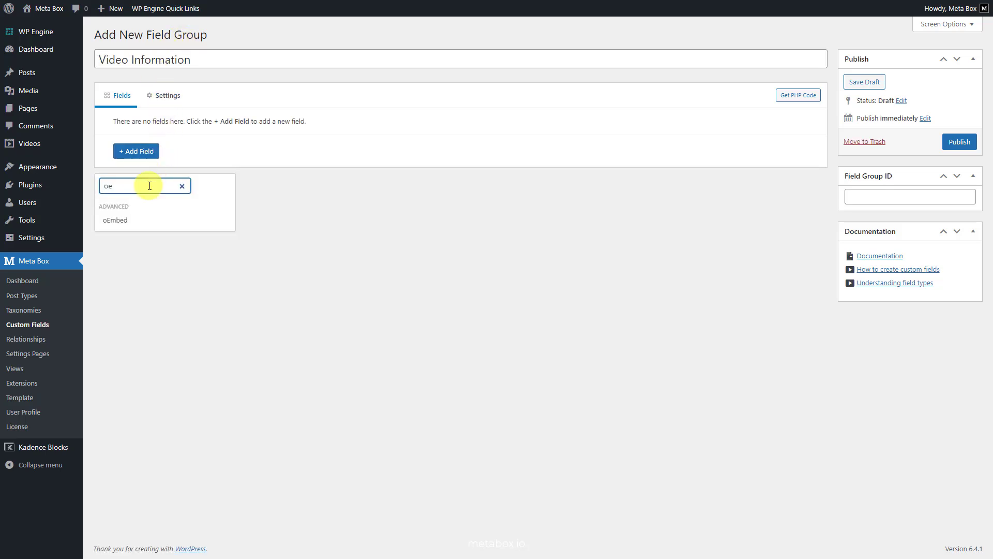
click(135, 220)
click(213, 145)
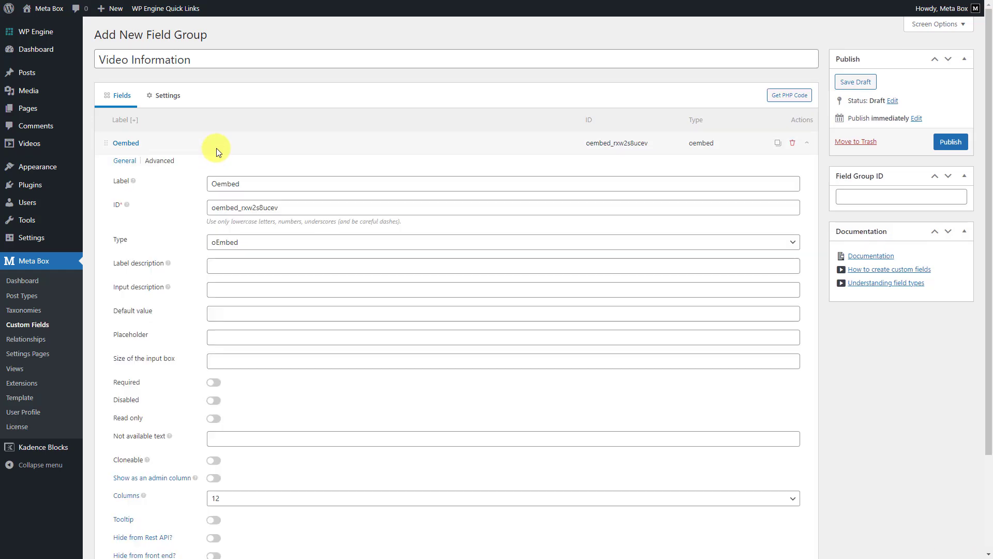
double_click(233, 191)
text(Video Oembed)
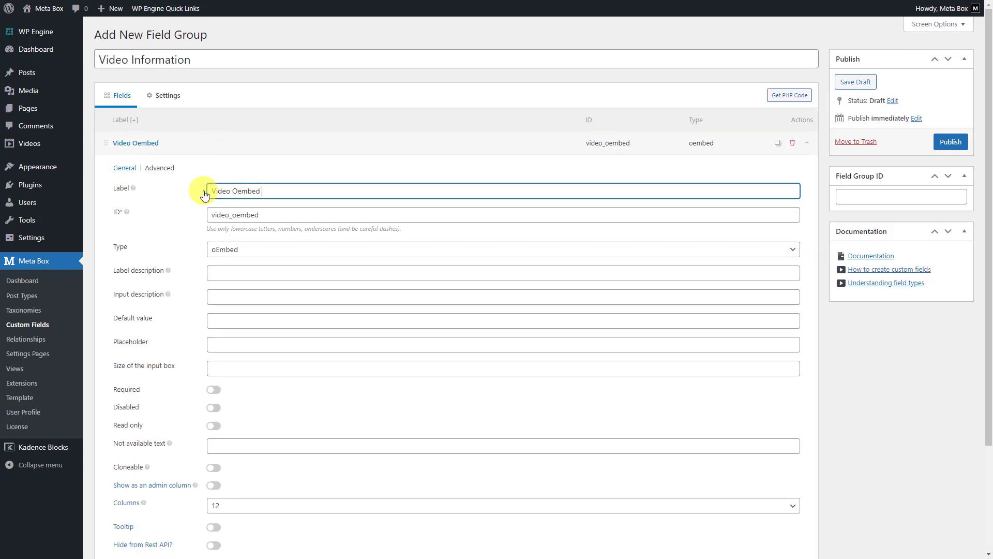
click(234, 150)
- Set the field group's location to the Video post type instead of Post and publish the group
click(170, 98)
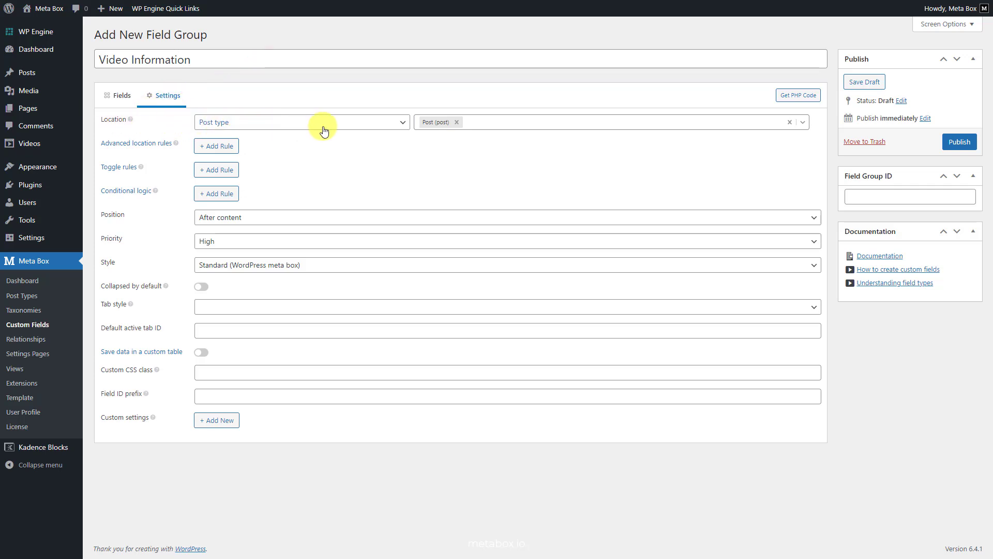
click(457, 122)
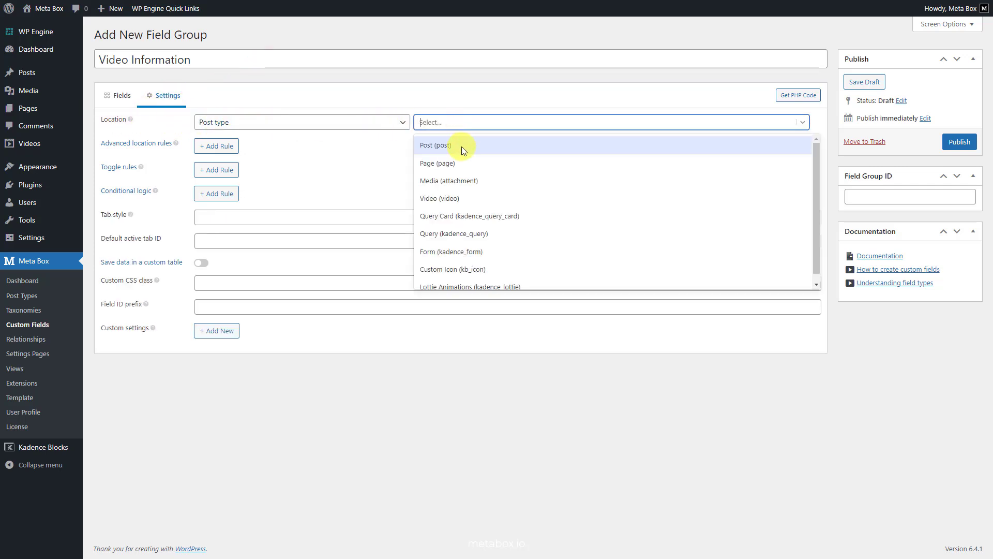
click(450, 198)
click(952, 147)
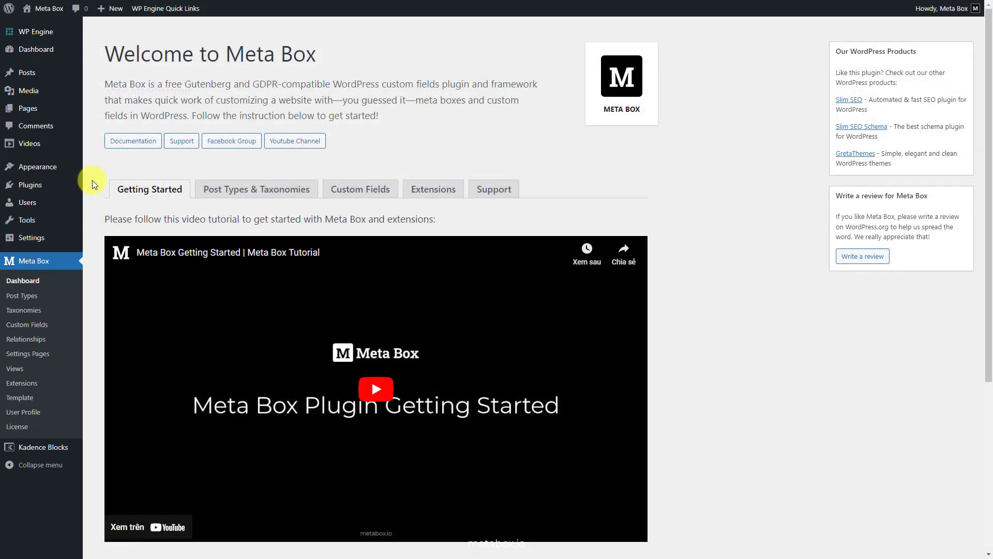
- Start a new video post titled "Display the Latest Products - P5 - Meta Box + Bricks"
mouse_move(67, 144)
click(107, 160)
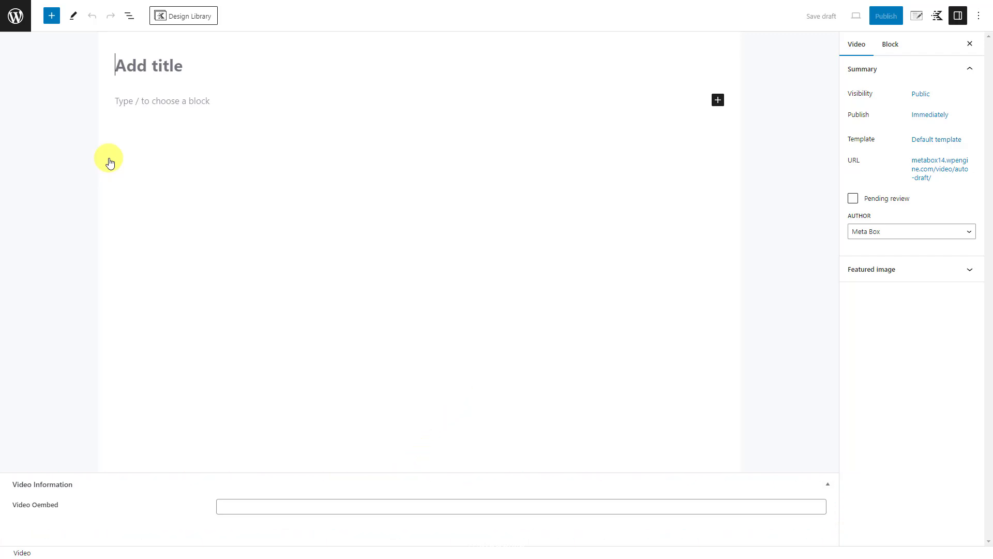
click(122, 67)
text(Display the Latest Products - P5 - Meta Box + Bricks)
click(128, 102)
text(We’ll create a section and choose the products or posts that are the latest ones to display only on the homepage.)
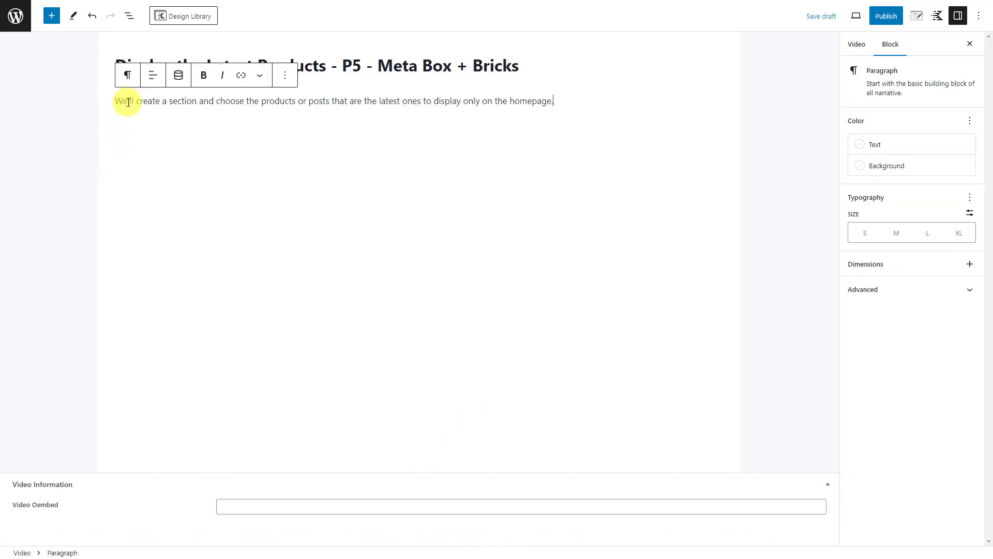
click(228, 501)
text(https://youtu.be/ThRnmpJgROE)
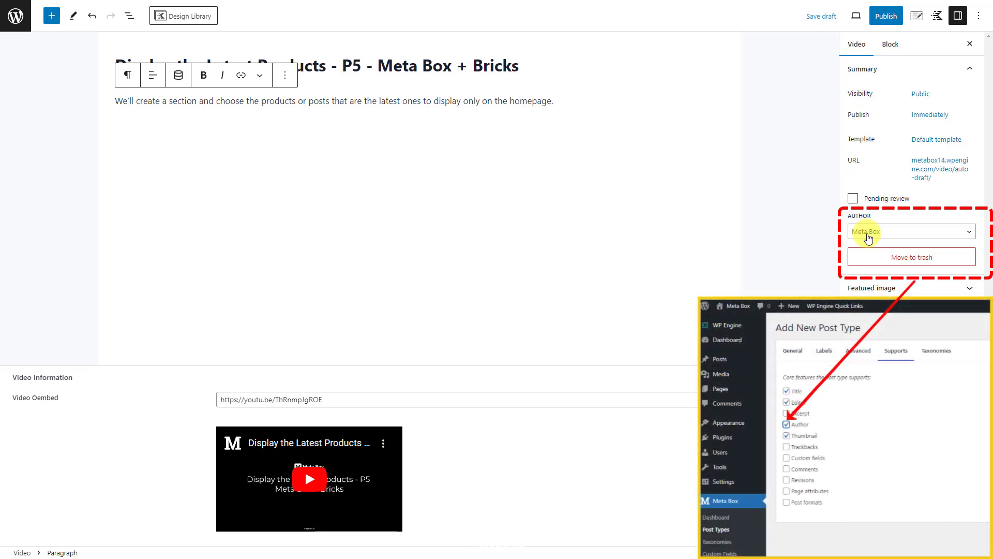
- Choose Meta Box as the video post's author and publish the post
click(869, 235)
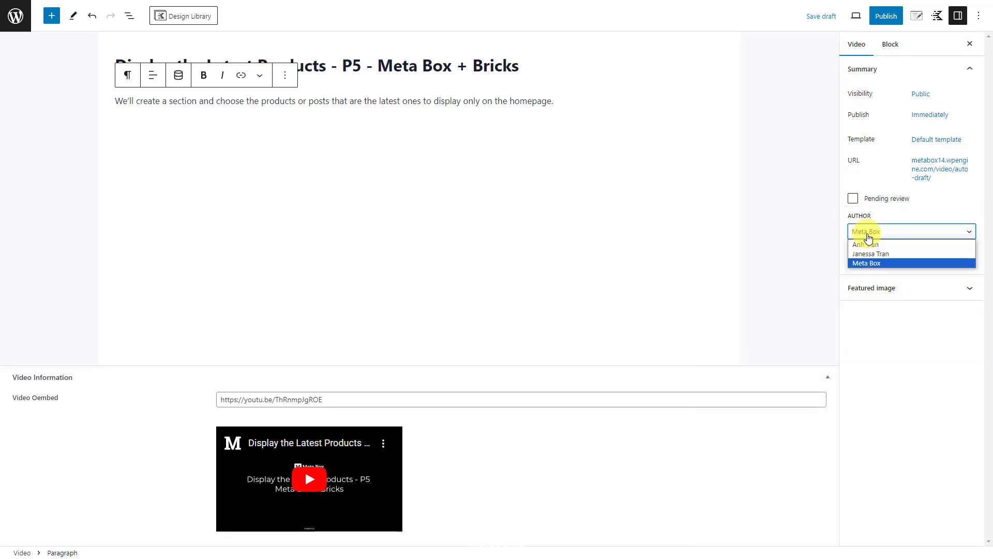
click(871, 264)
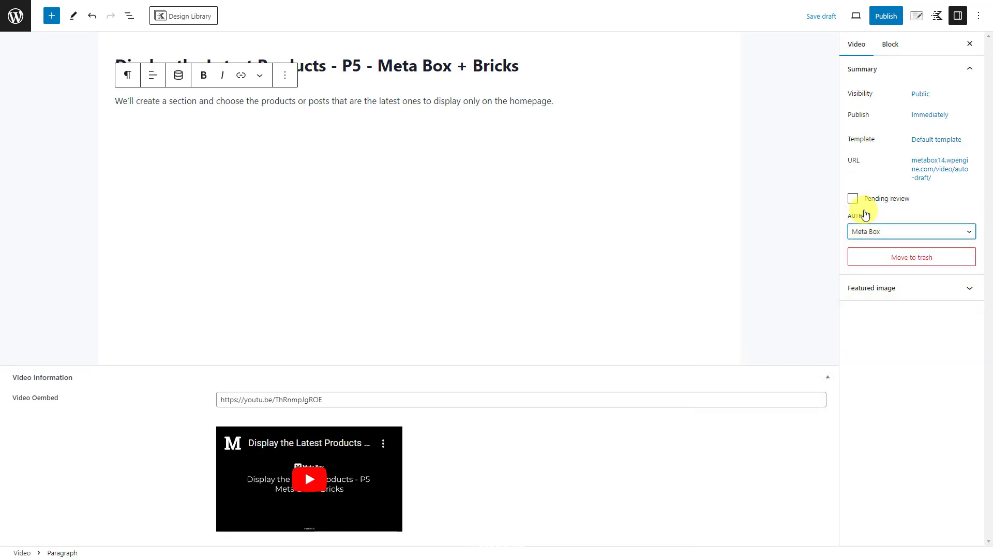
click(884, 24)
click(883, 21)
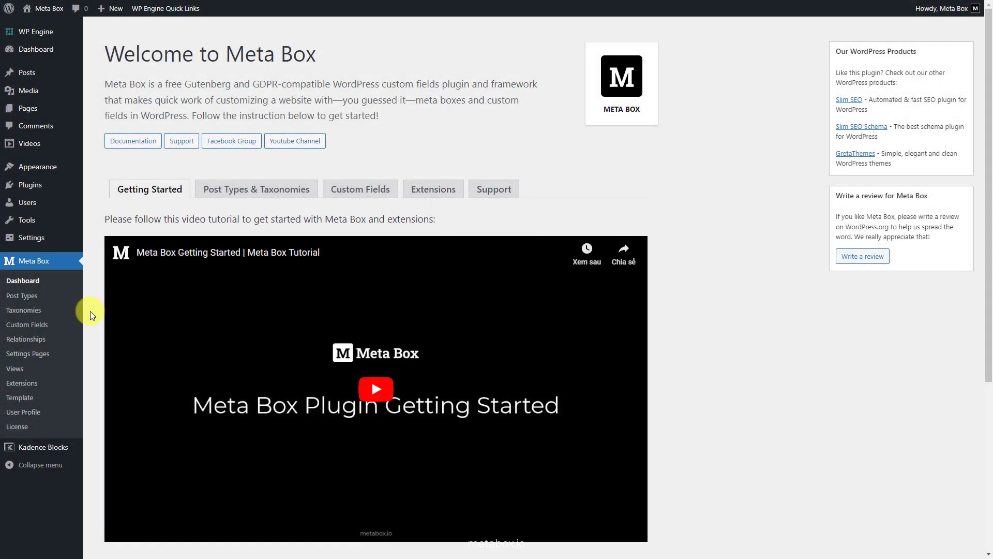
- Add a new Kadence Blocks query card post and title it Video Card
mouse_move(66, 445)
click(110, 463)
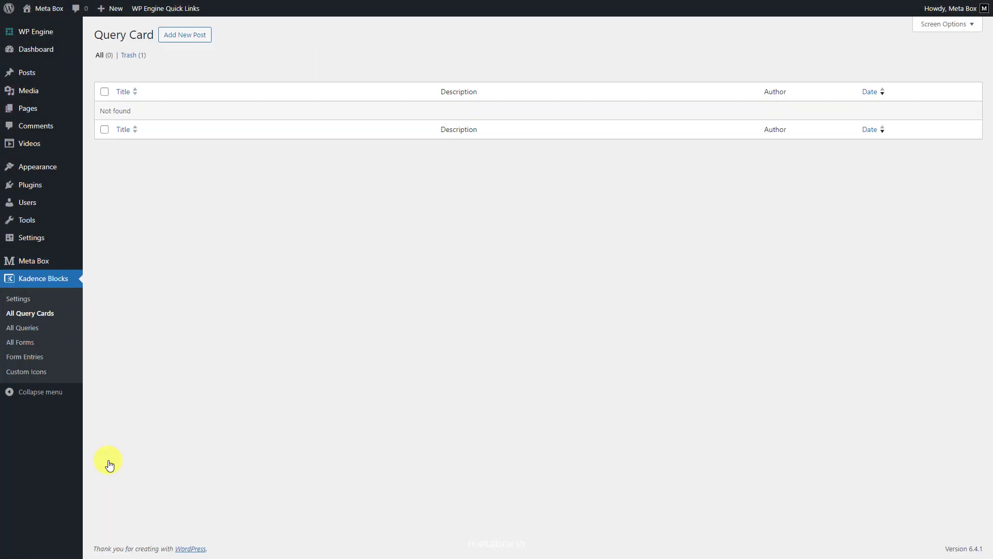
click(196, 36)
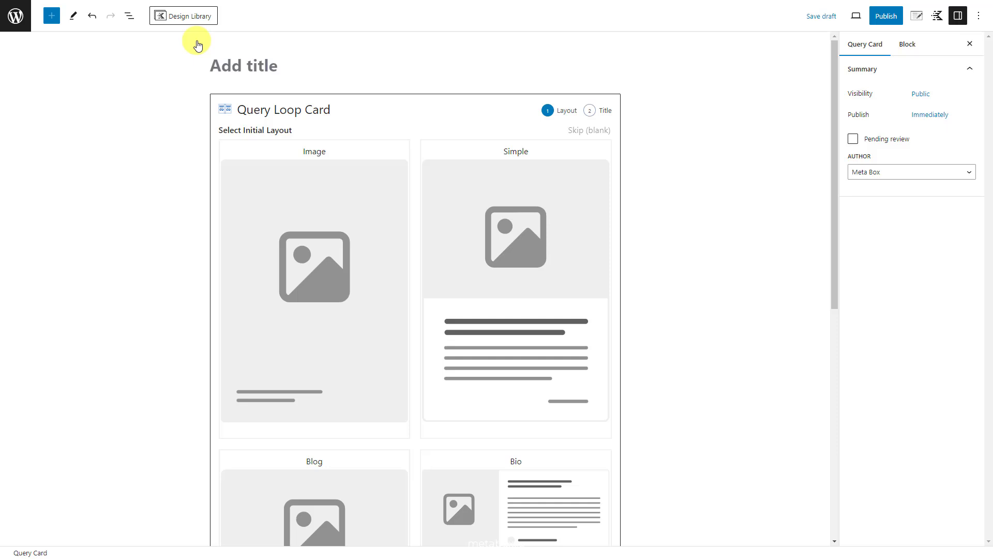
click(218, 64)
text(Video Card)
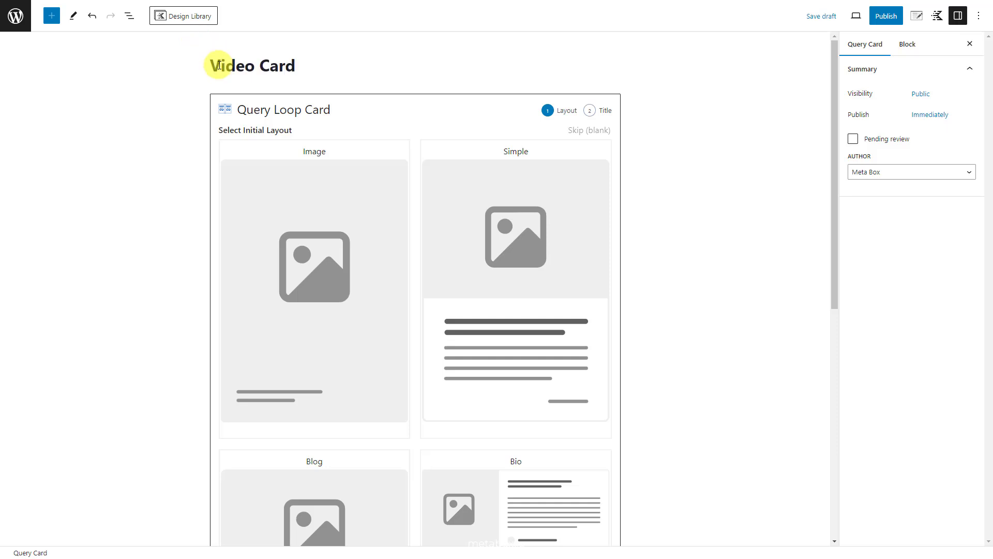
- Create the query loop card from the Simple layout with the title Video Card, keeping its content as is despite the template mismatch
mouse_move(468, 194)
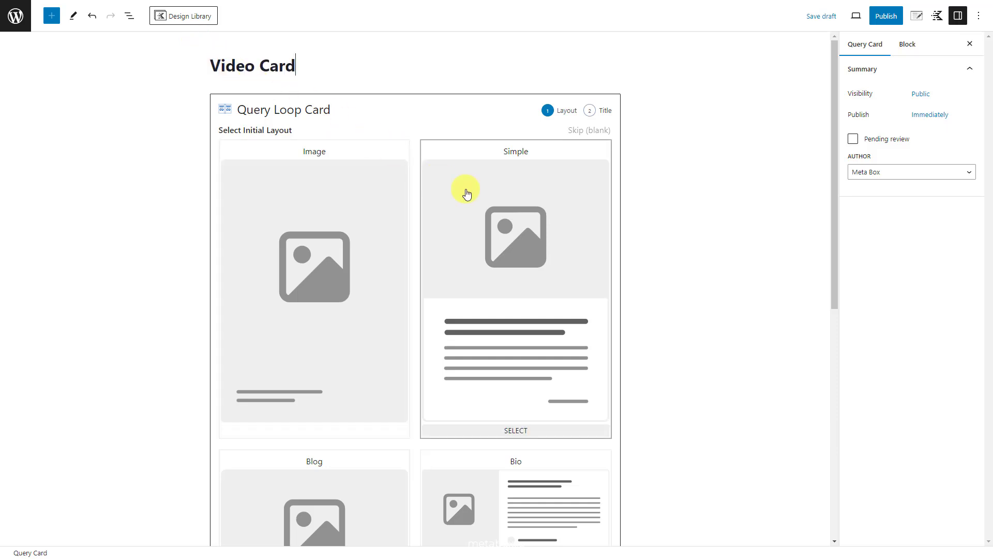
click(467, 194)
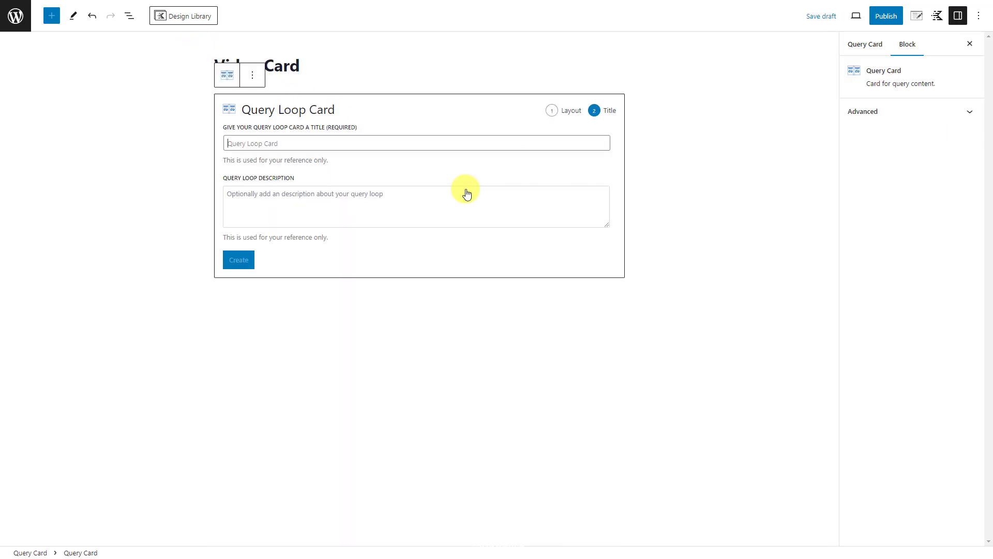
click(264, 142)
text(Video Card)
click(242, 259)
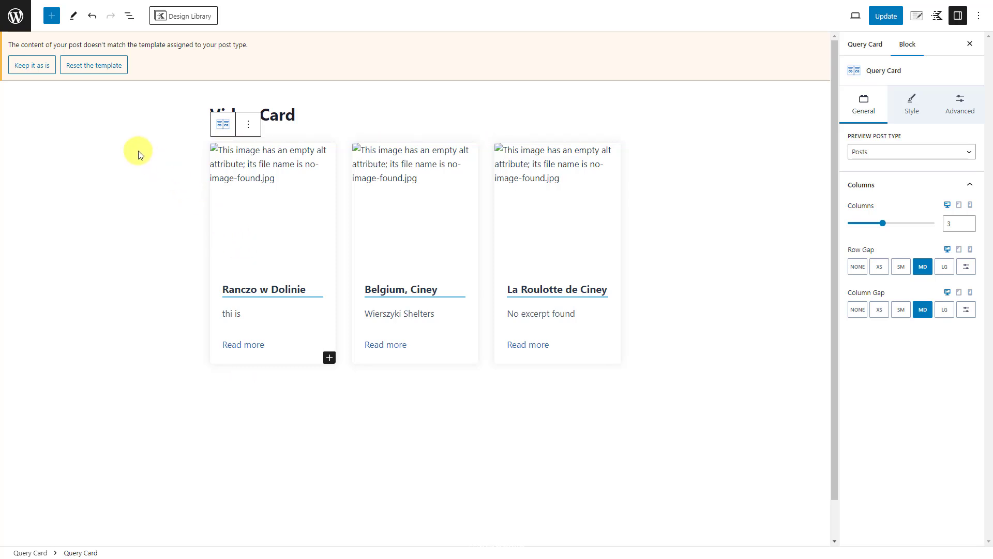
click(41, 71)
- Show the block list, set the query card's preview post type to Videos, and reduce its columns to 2
click(129, 17)
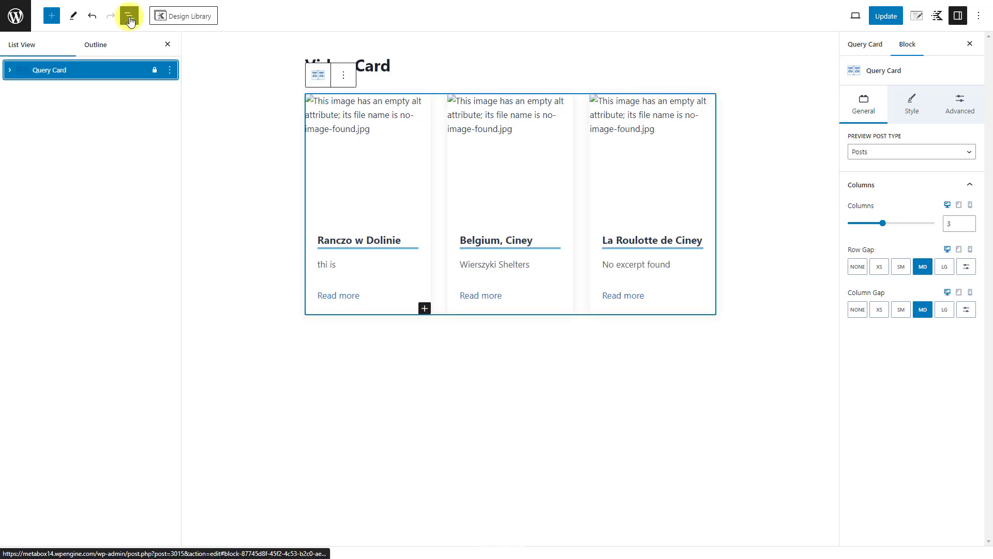
click(868, 153)
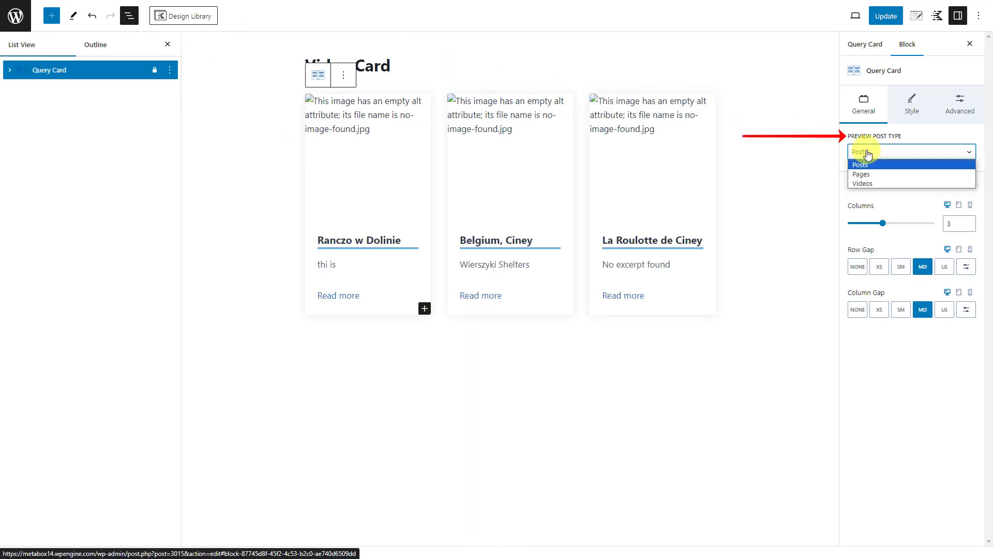
click(869, 184)
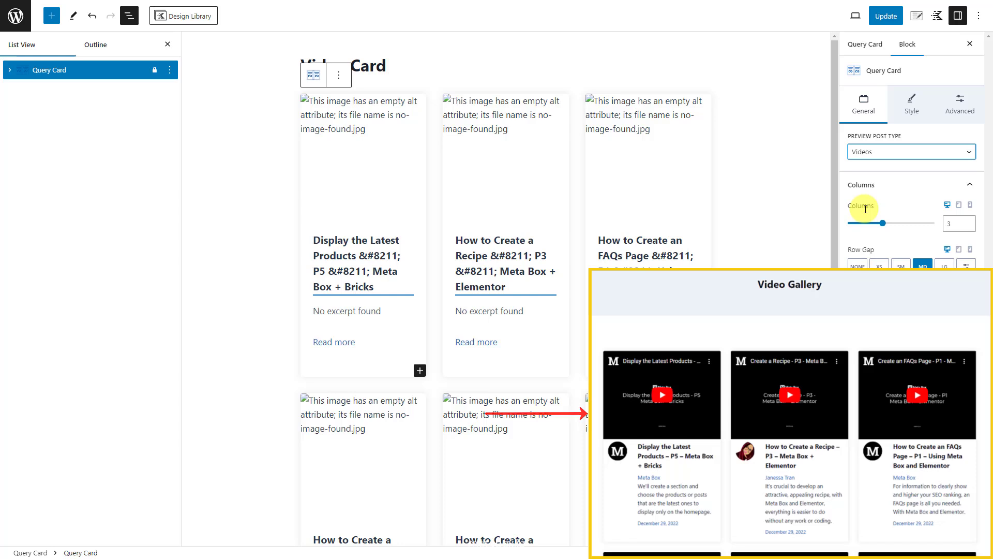
click(865, 223)
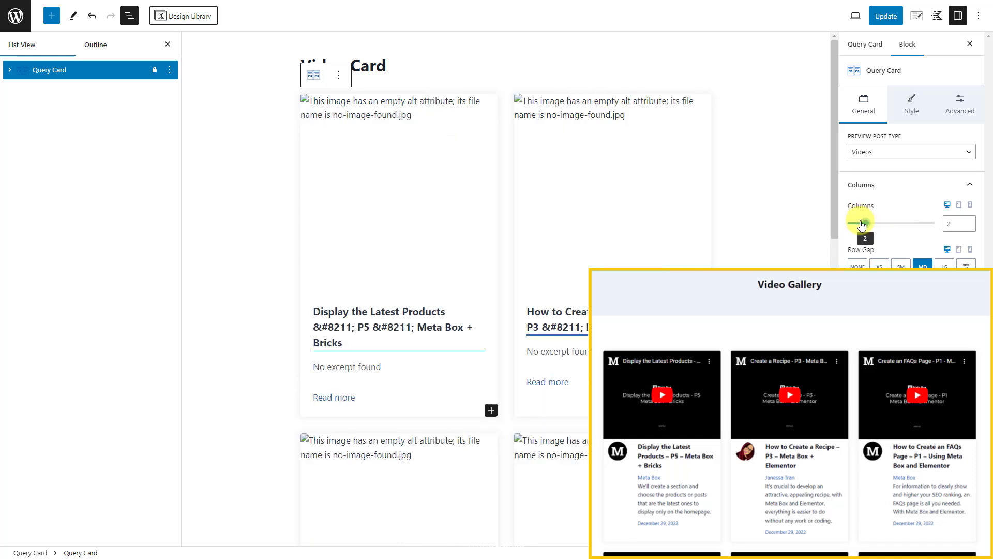
- Delete the Section block from inside the query card
click(10, 71)
click(168, 108)
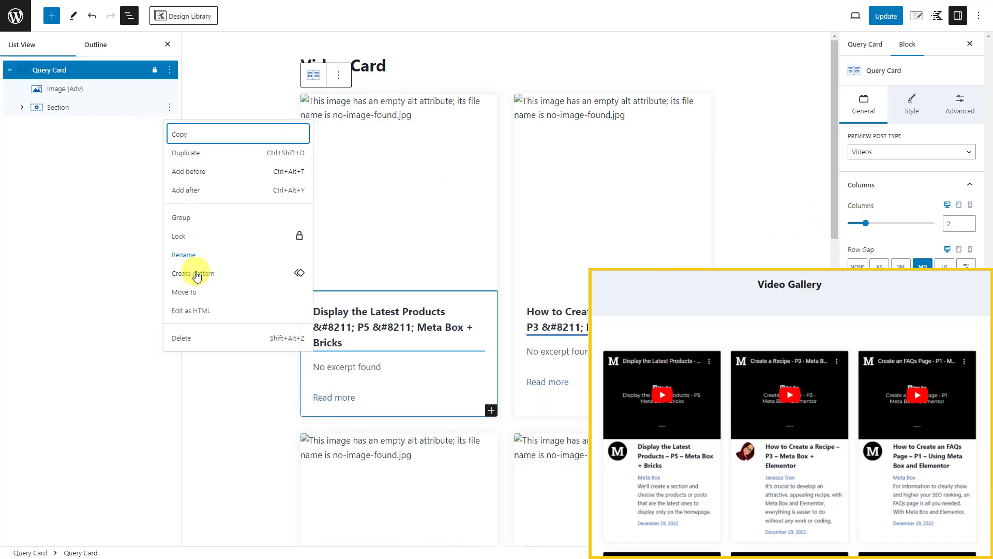
click(189, 343)
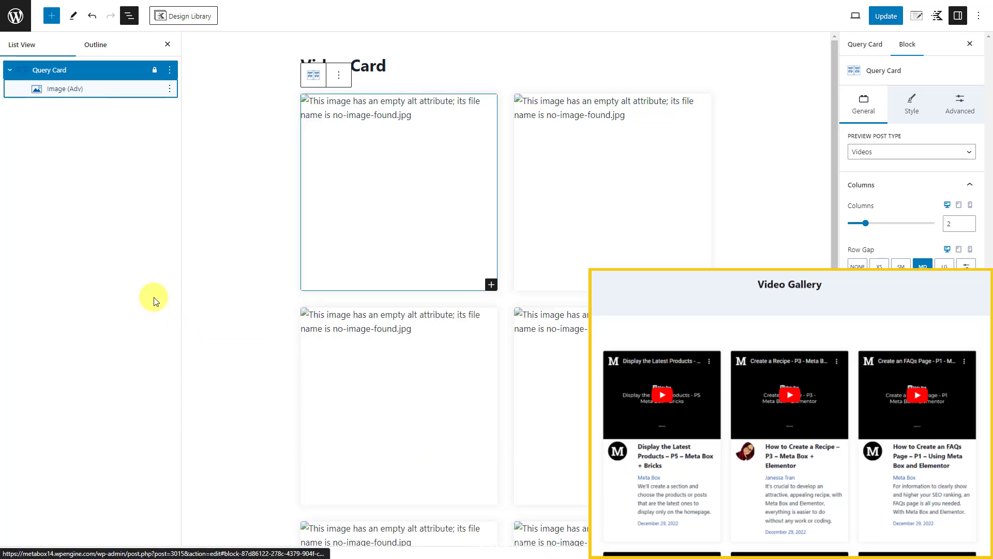
- Insert a Dynamic HTML block below the Image (Adv) block in the query card and show the block list
click(92, 93)
click(52, 16)
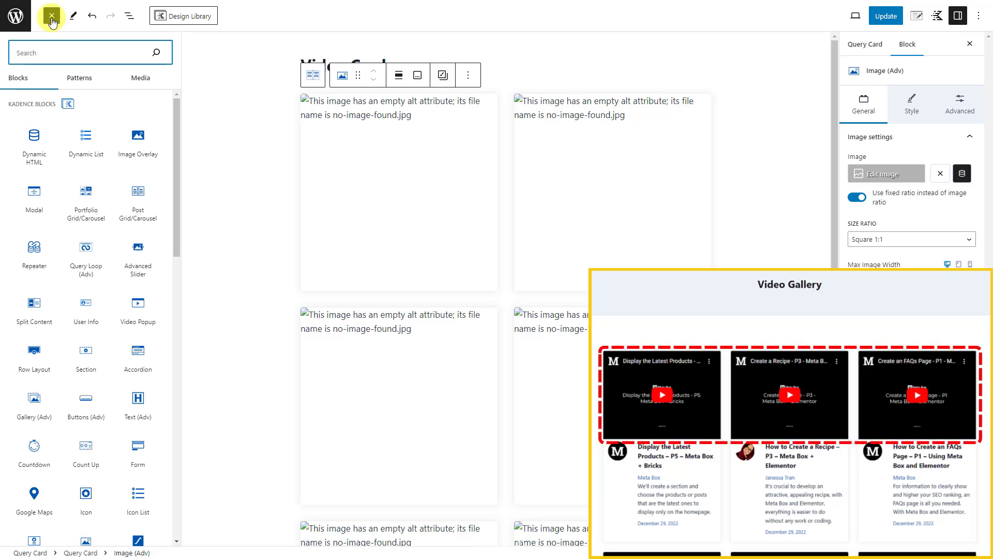
mouse_move(33, 139)
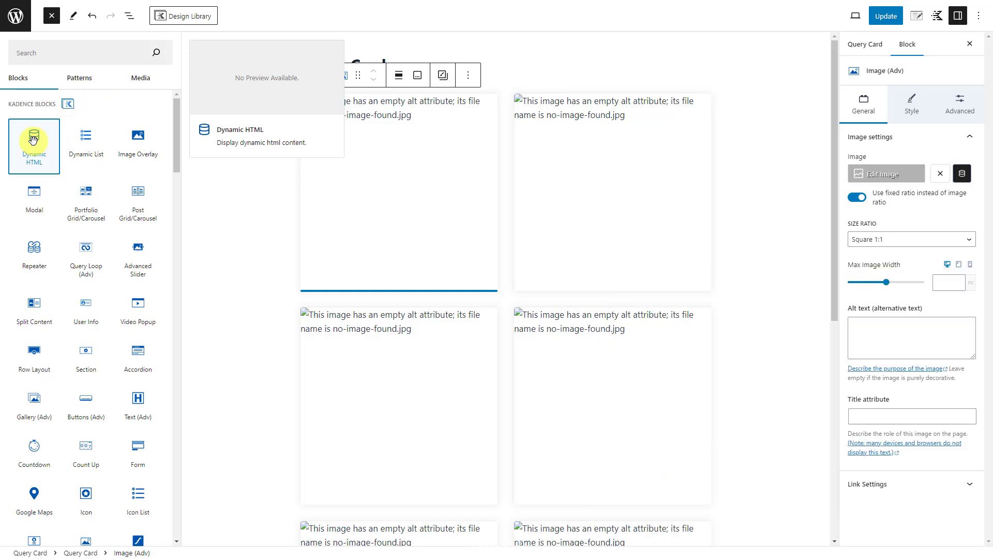
click(33, 138)
click(129, 16)
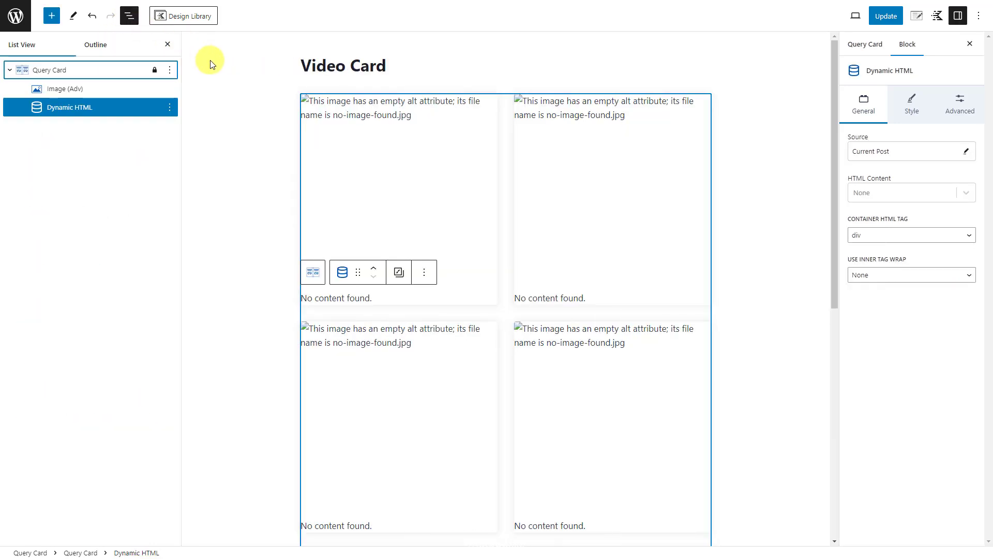
- Delete the Image (Adv) block from the query card, leaving only the Dynamic HTML block
scroll(213, 63, down, 1)
click(170, 88)
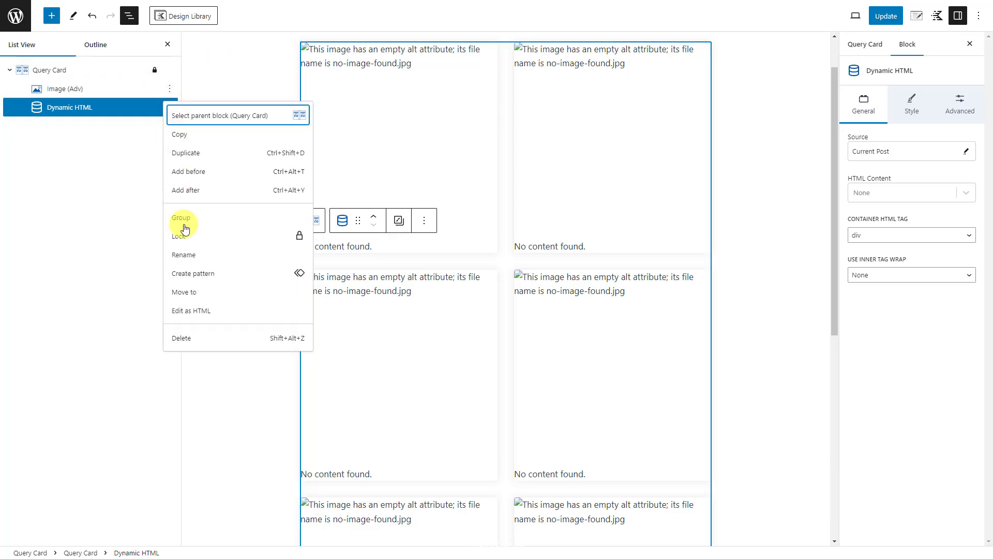
click(185, 337)
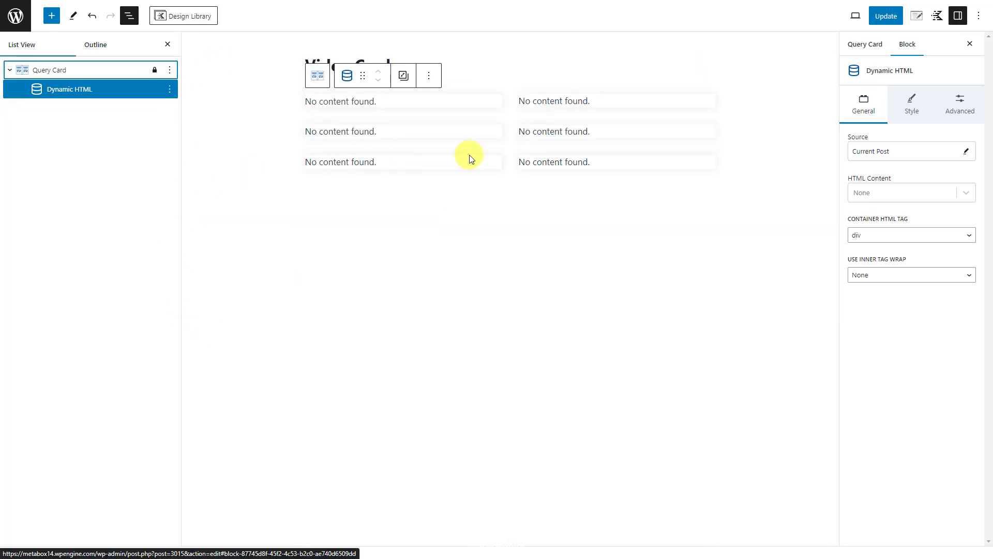
- Set the Dynamic HTML block's content to Post Custom Field using the Video Oembed field
click(887, 192)
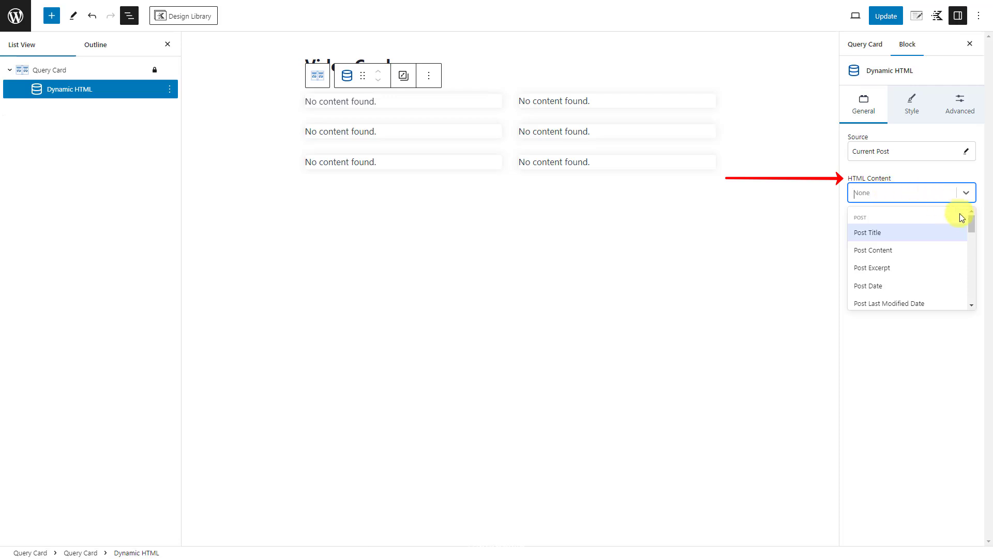
scroll(960, 216, down, 2)
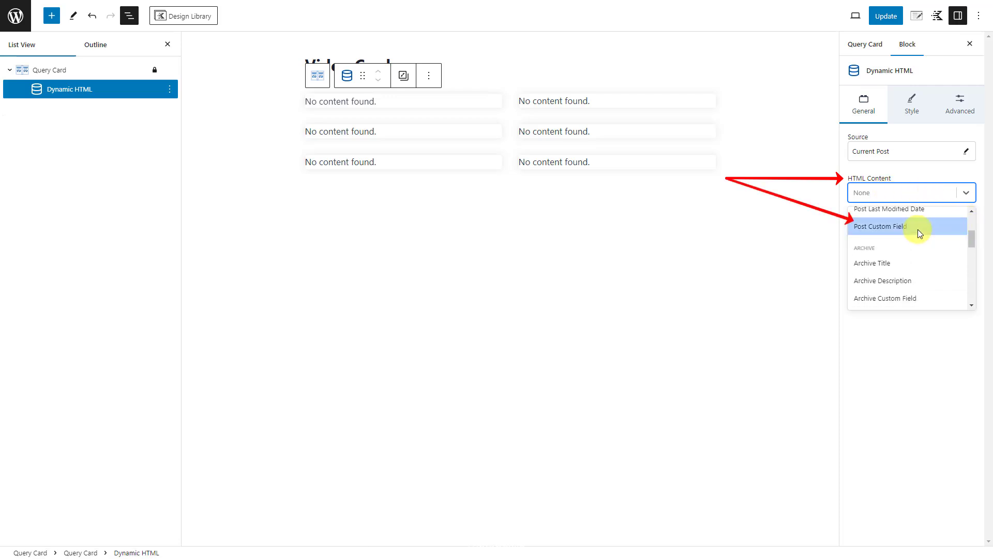
click(917, 229)
click(887, 238)
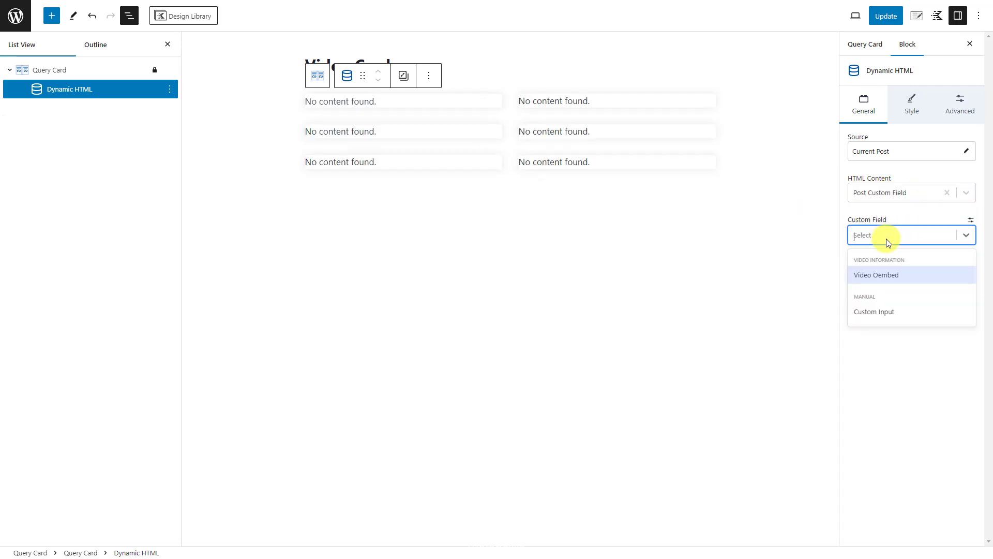
click(909, 275)
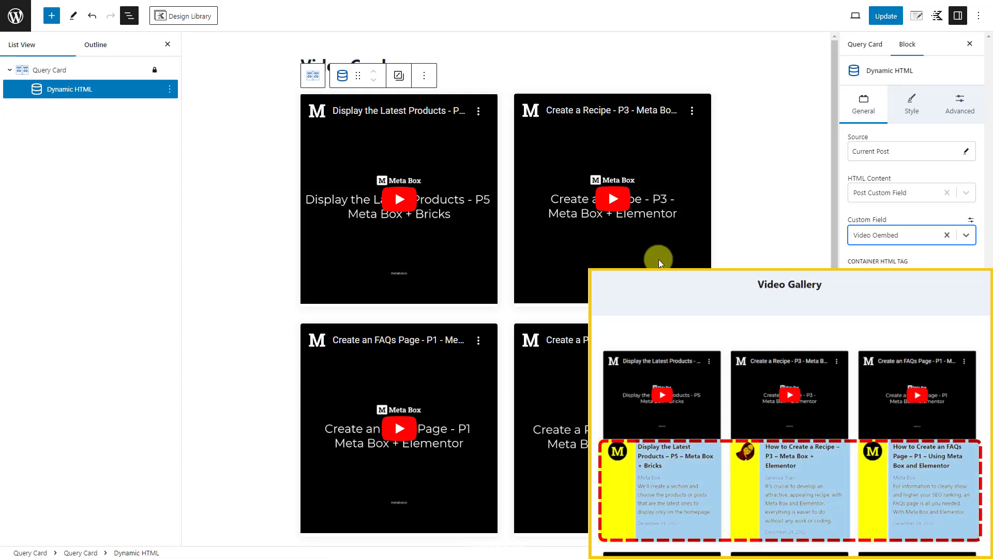
- Insert a Columns block with the 33 / 66 layout below the video in the query card
click(52, 18)
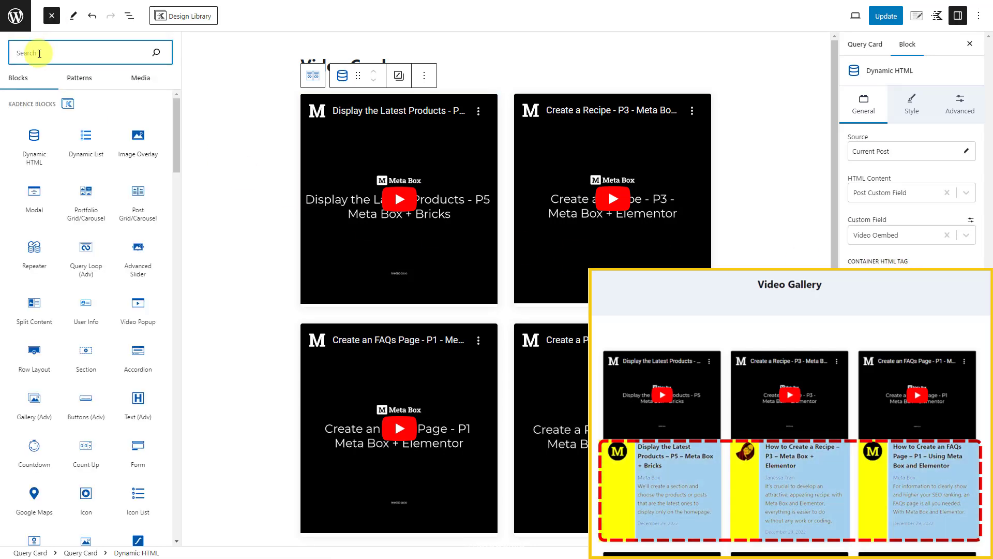
text(co)
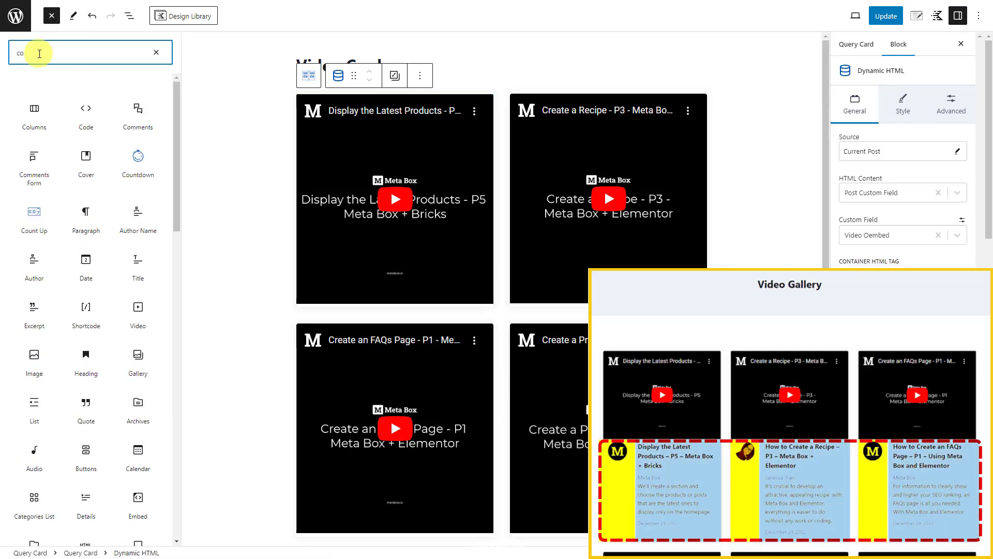
click(35, 113)
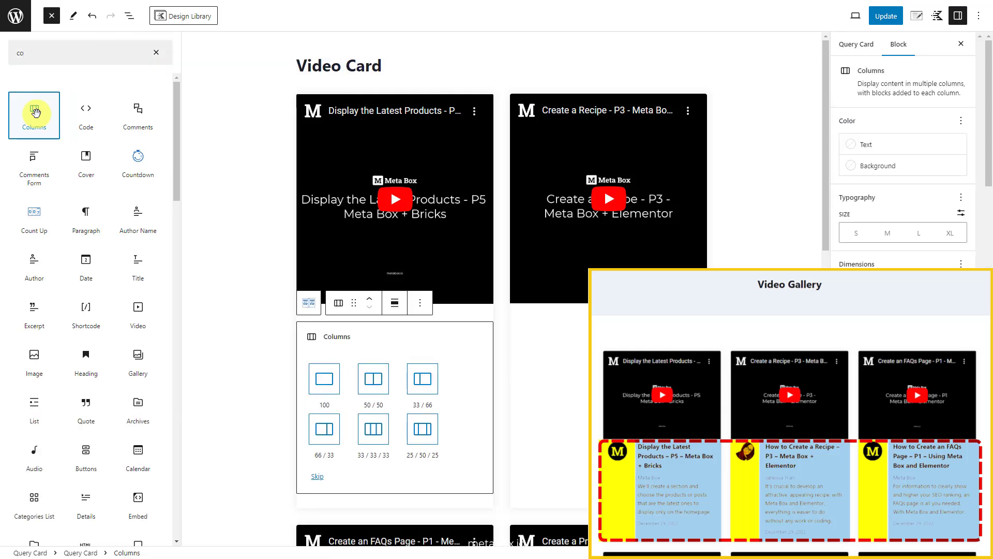
click(422, 380)
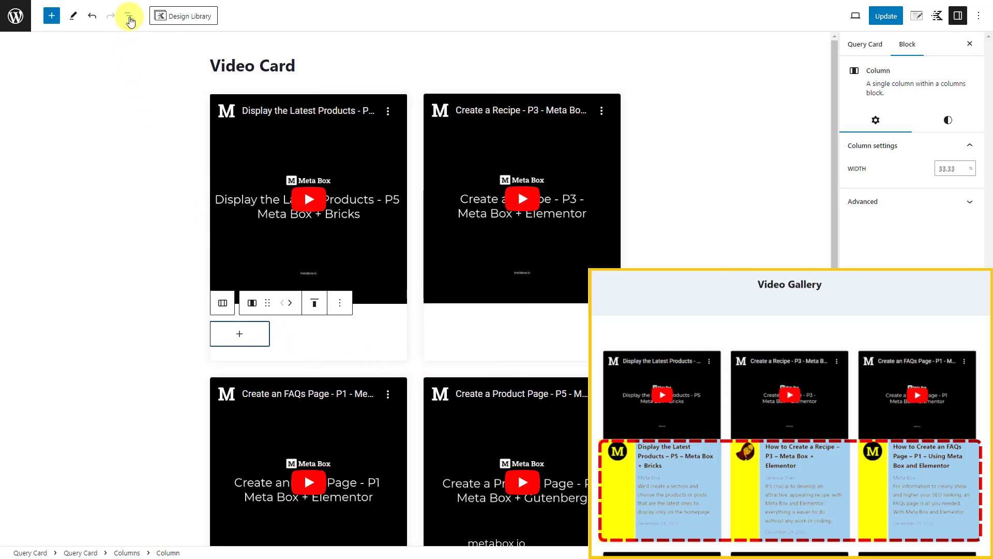
- Show the block list and add an Image (Adv) block inside the narrower first column
click(130, 15)
scroll(372, 326, down, 1)
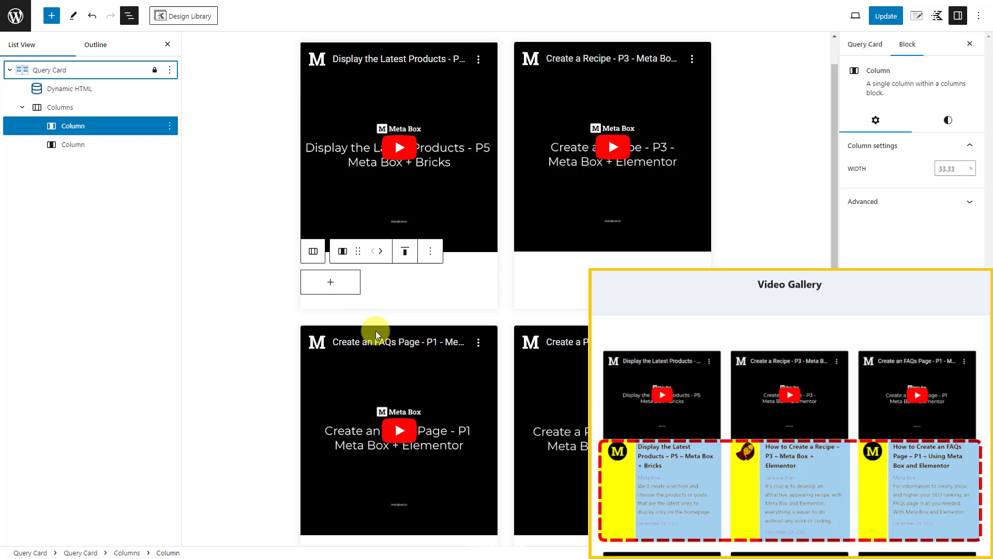
click(331, 284)
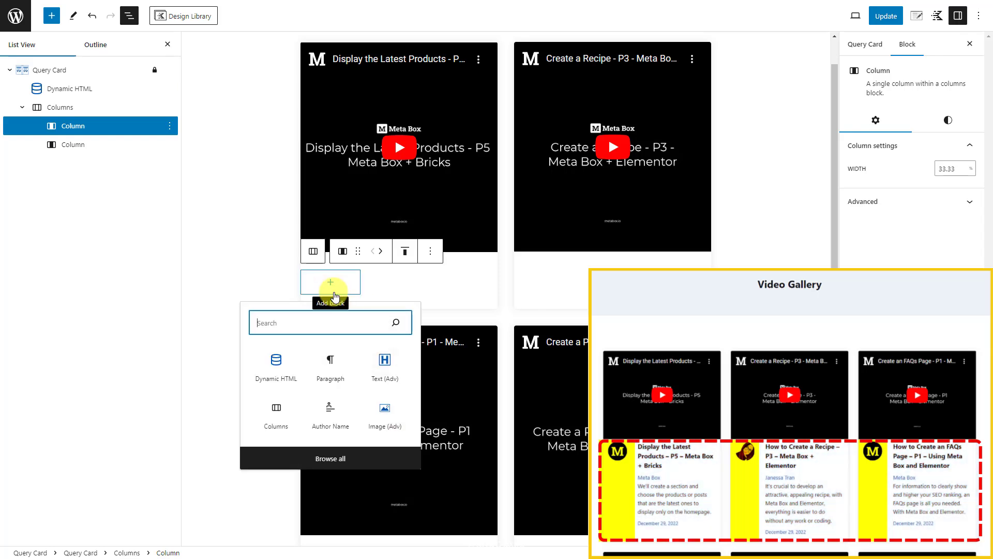
click(384, 413)
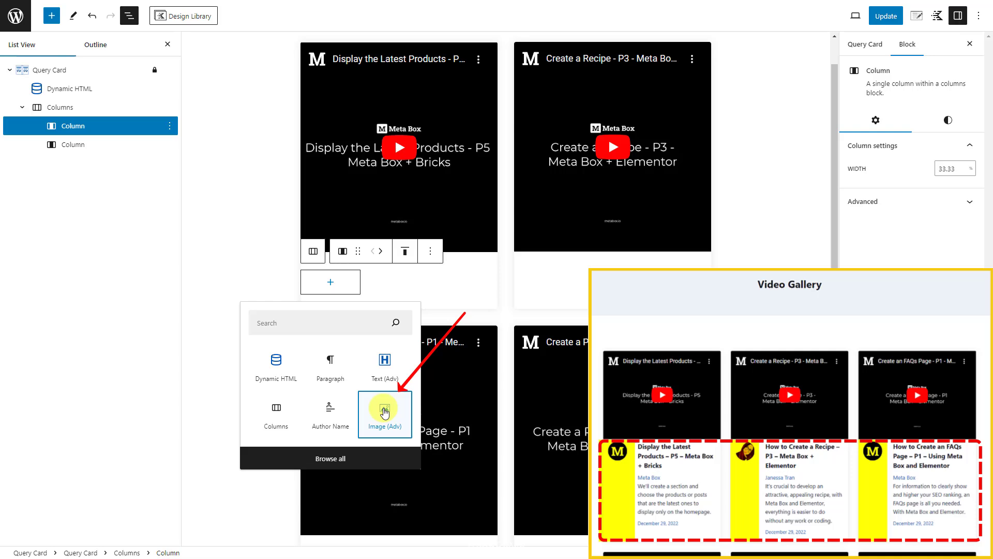
click(385, 412)
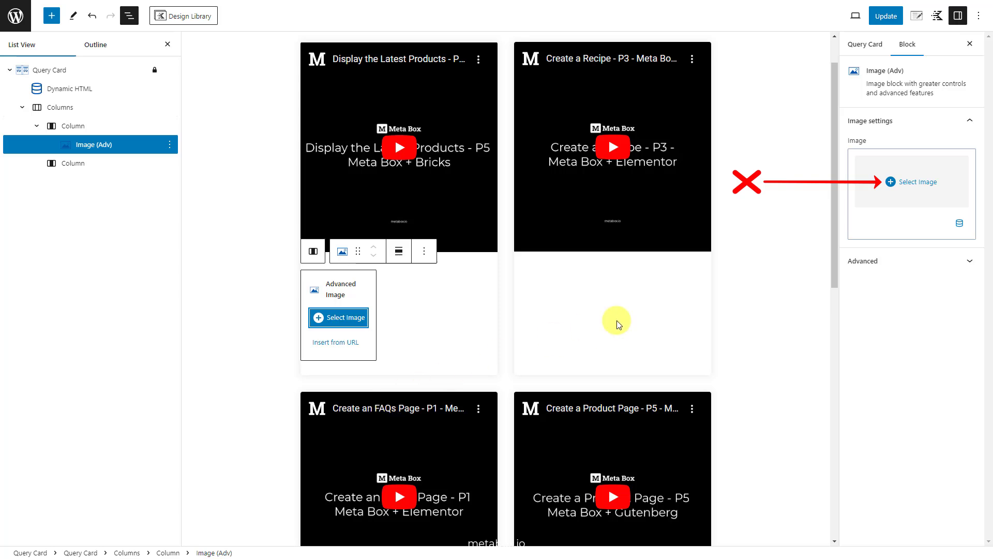
- Enable the dynamic image on the Image (Adv) block and set its source to Author Image
click(960, 223)
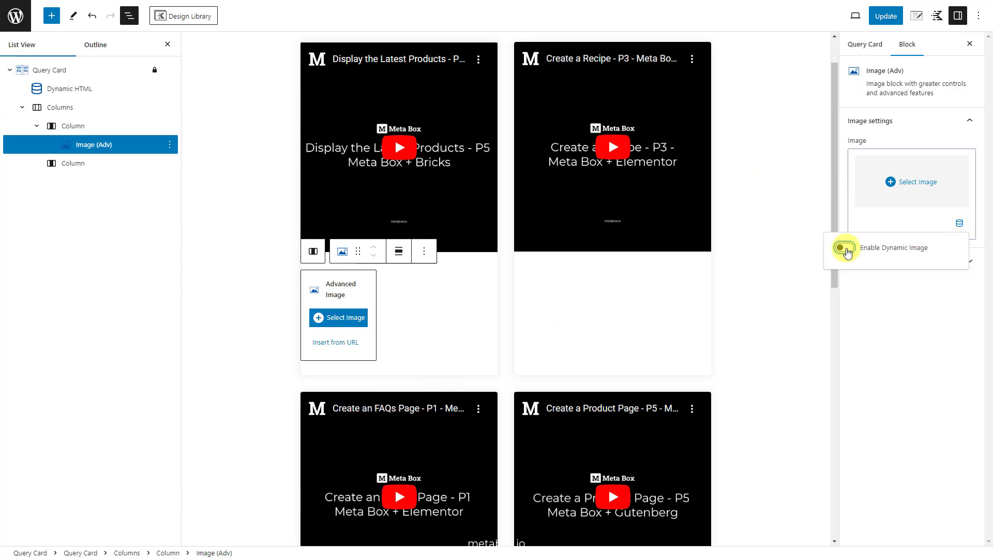
click(844, 249)
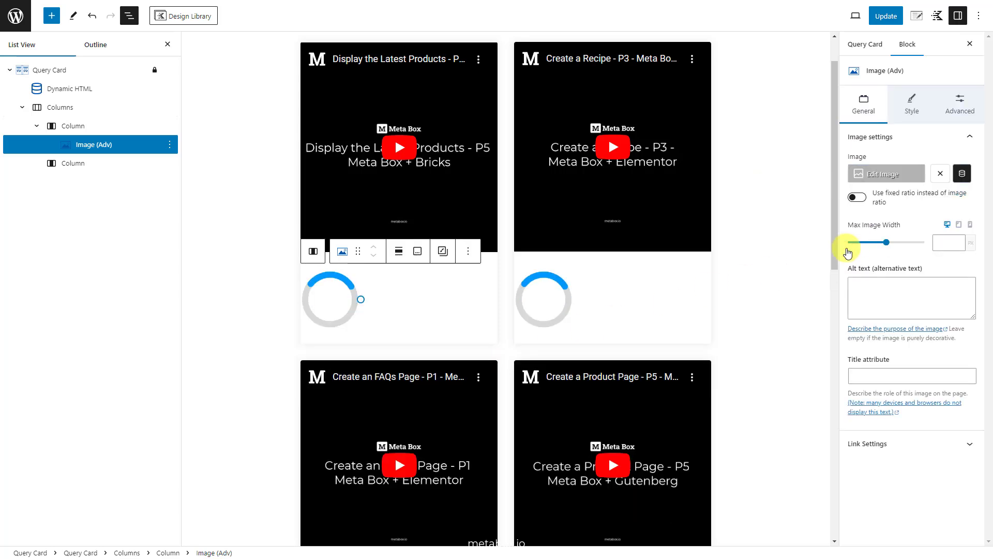
click(962, 174)
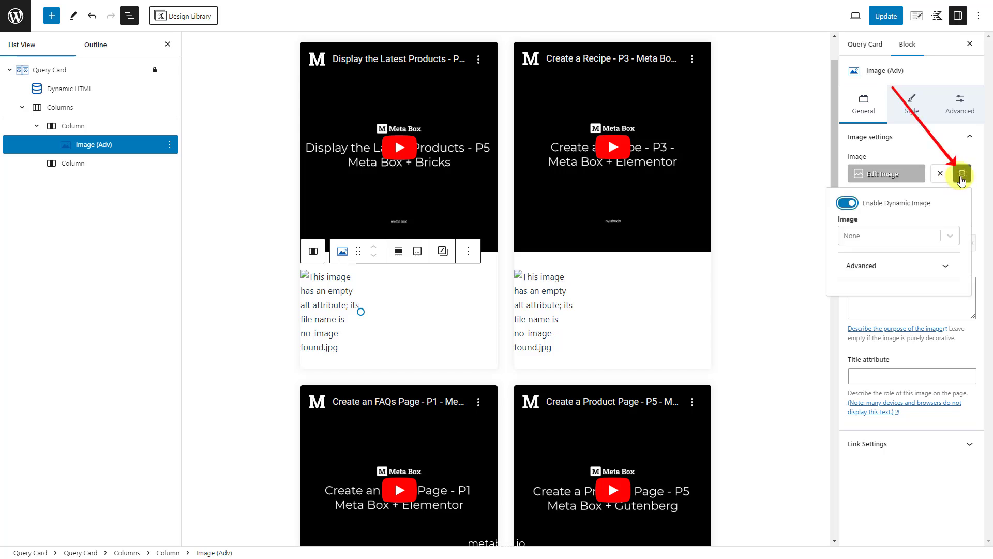
click(924, 236)
drag(955, 269, 955, 313)
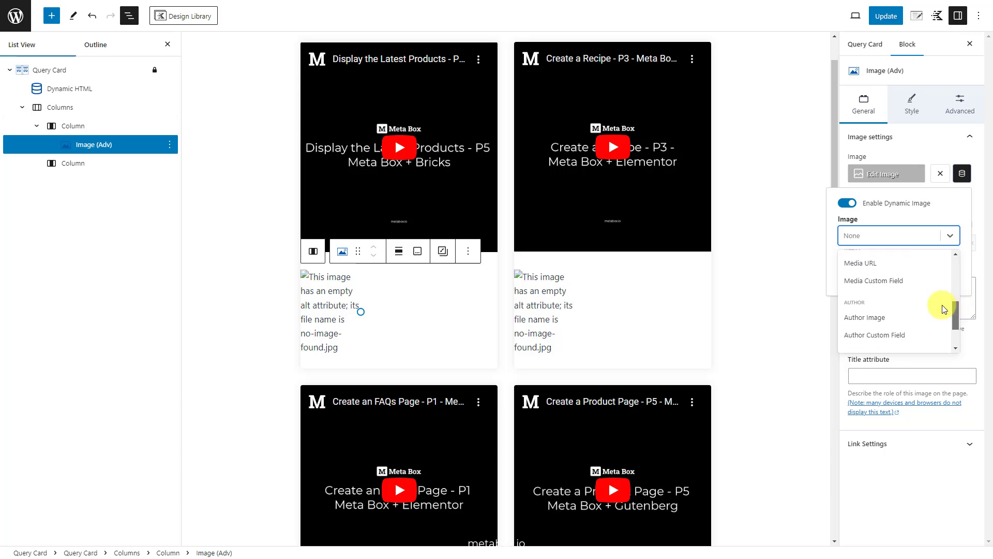
click(903, 314)
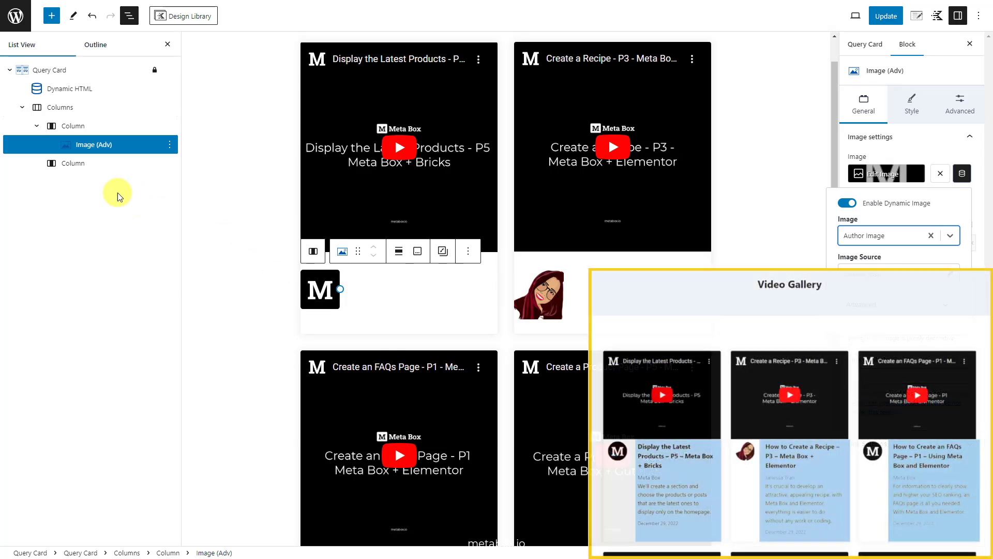
- Add a Section block inside the wider second column
click(93, 166)
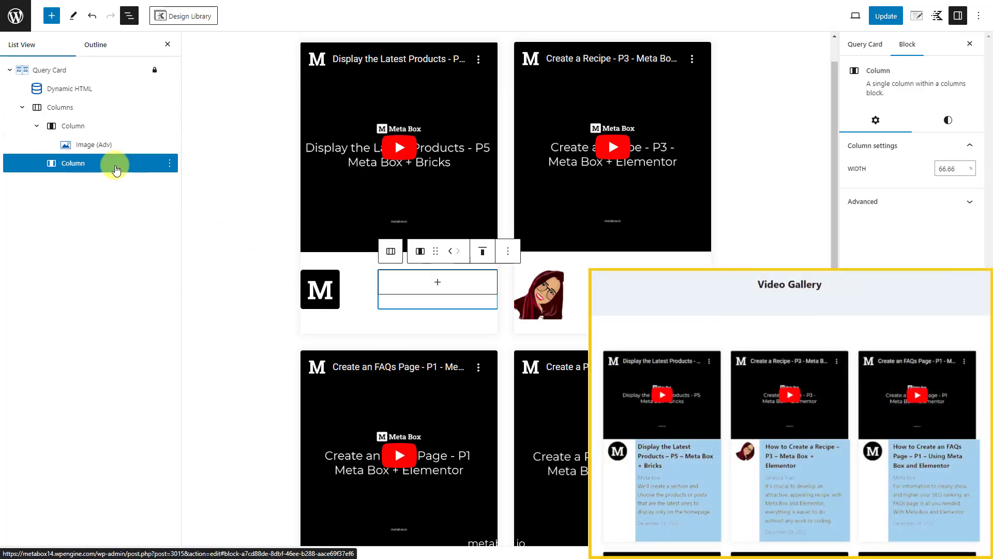
click(438, 283)
text(se)
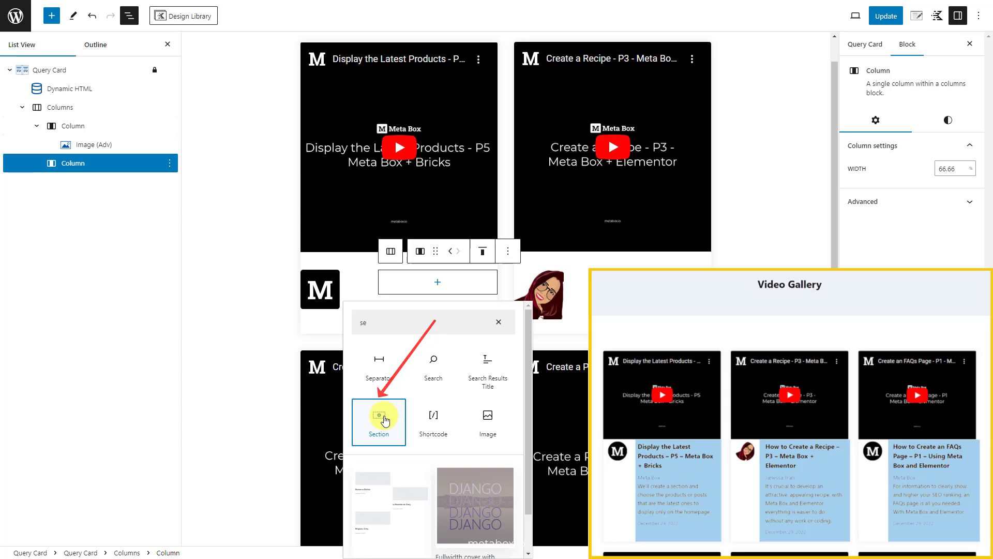
click(384, 418)
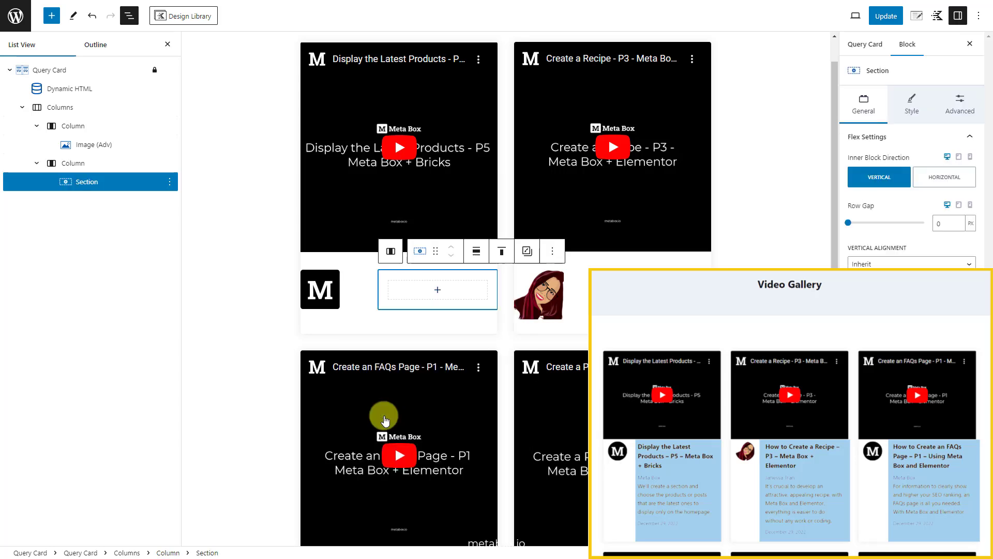
- Add a Text (Adv) block to the section and enable dynamic content on it with Post Title as the content
click(437, 290)
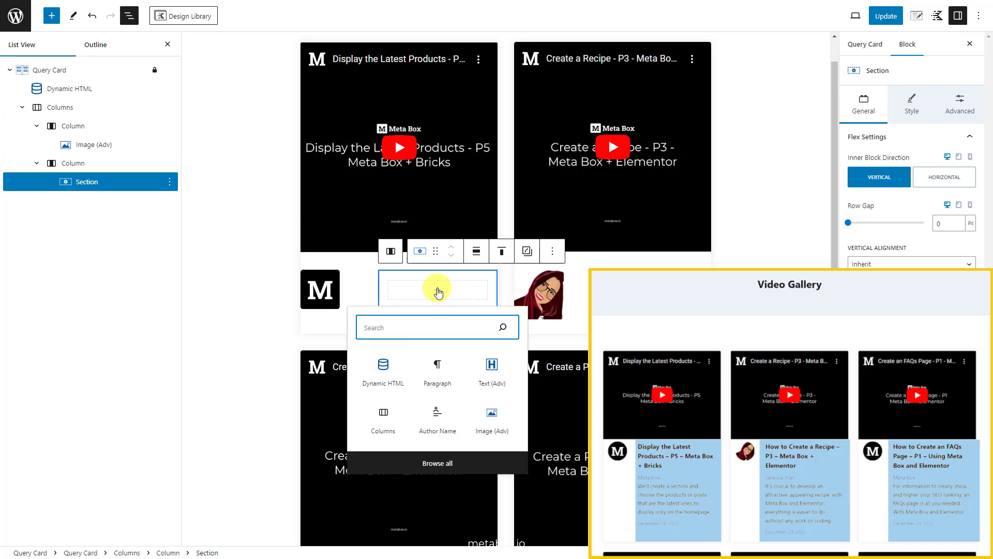
click(483, 374)
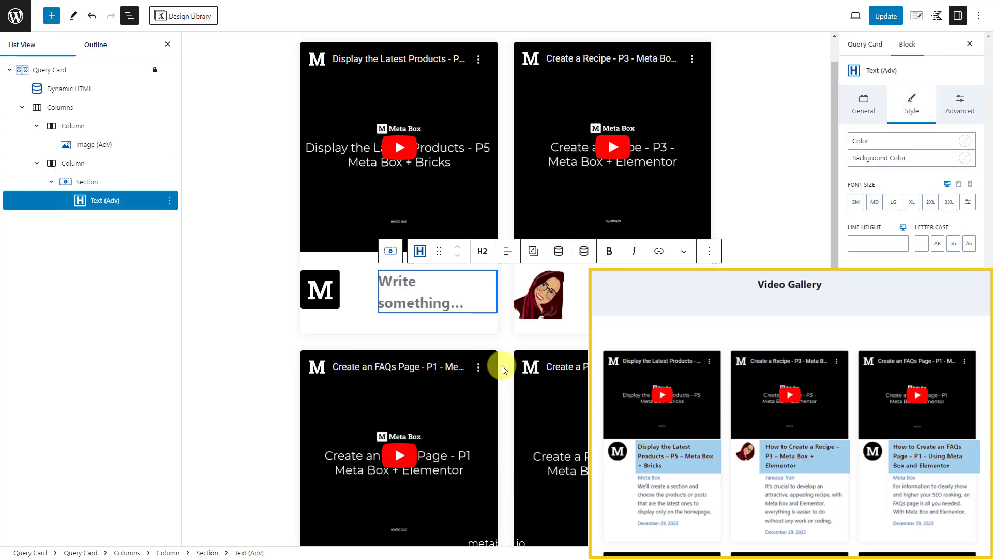
click(558, 253)
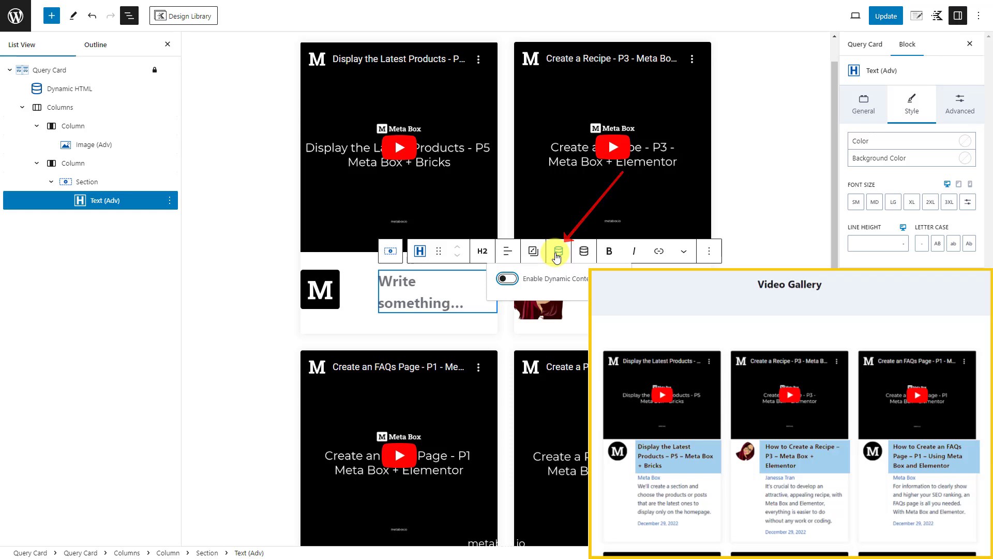
click(507, 278)
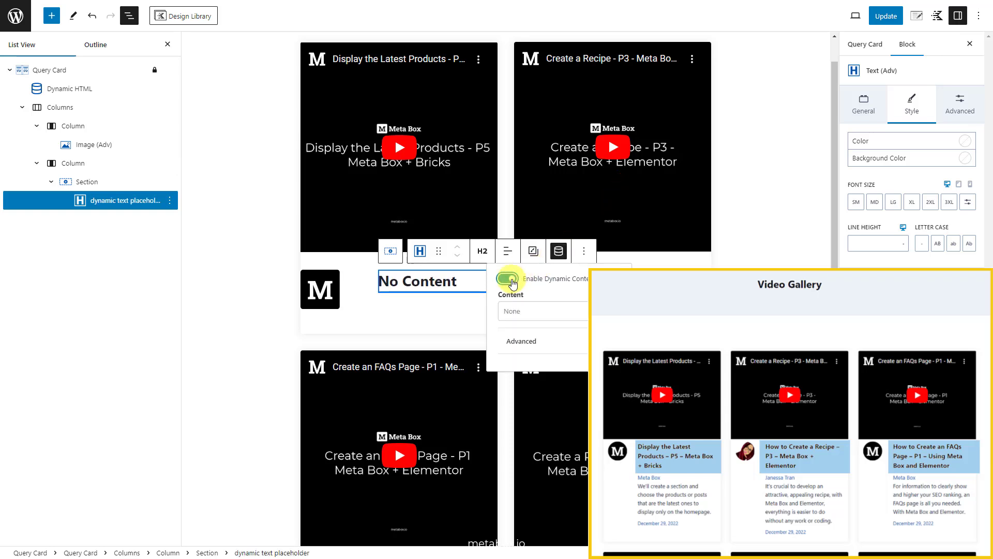
click(523, 312)
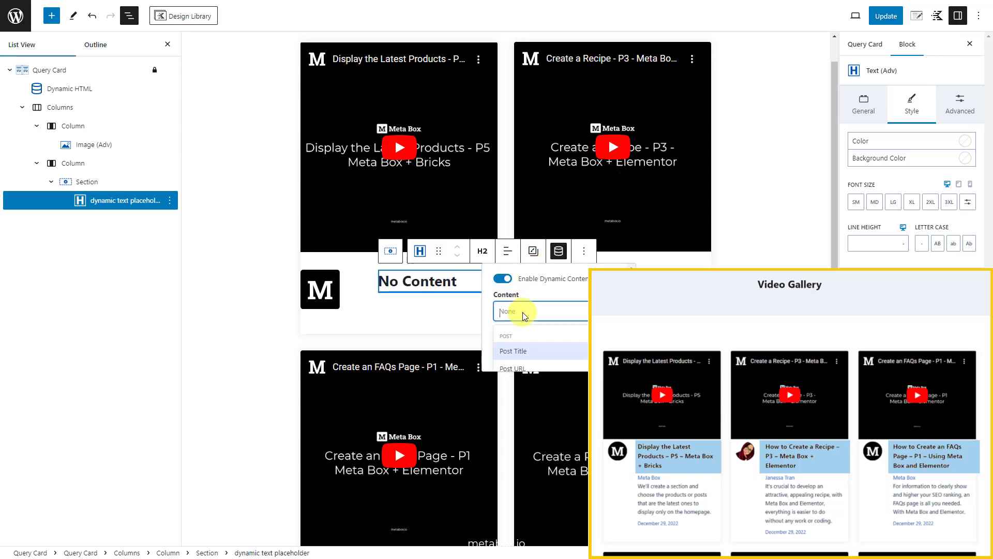
click(518, 352)
- Insert an Author Name block beneath the post title in the section
click(474, 365)
key(Return)
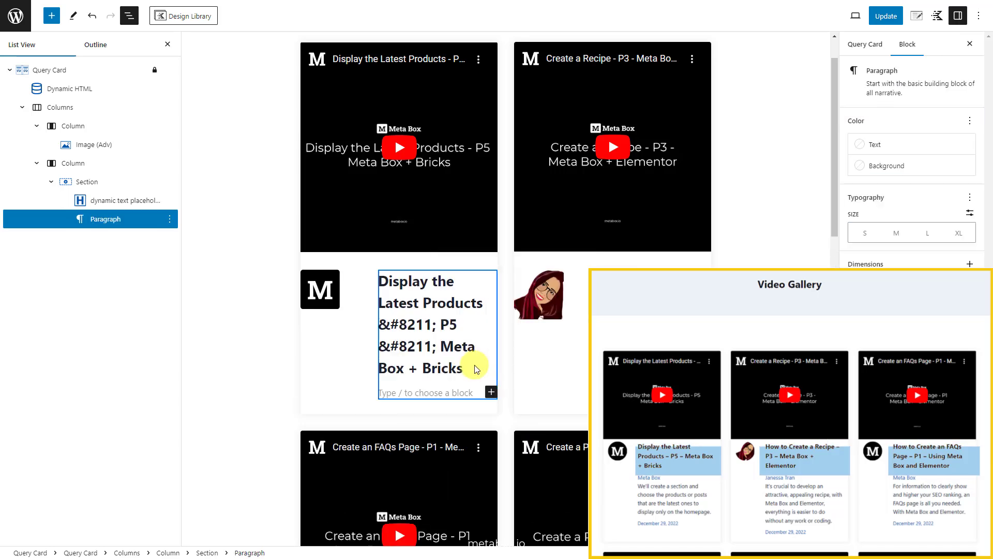
click(491, 391)
text(au)
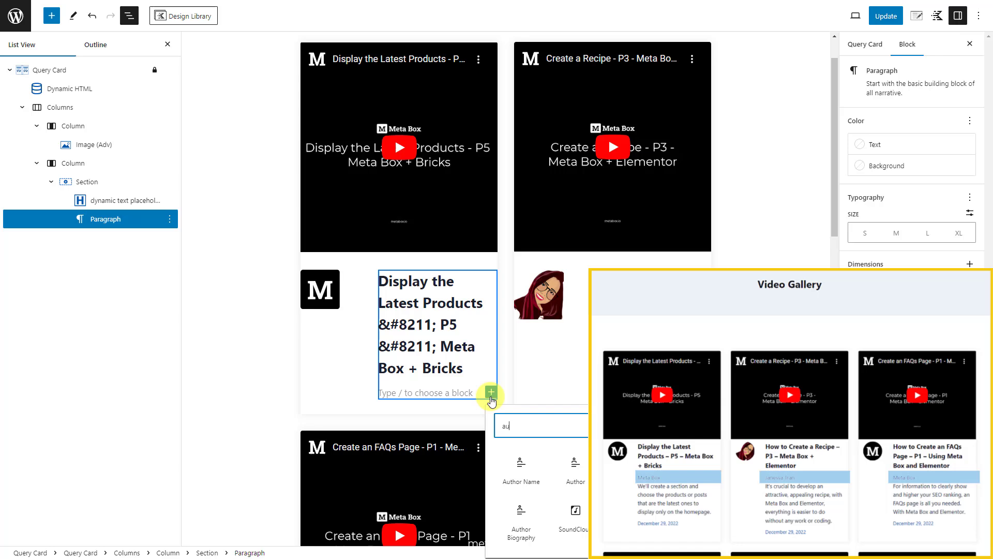
click(521, 472)
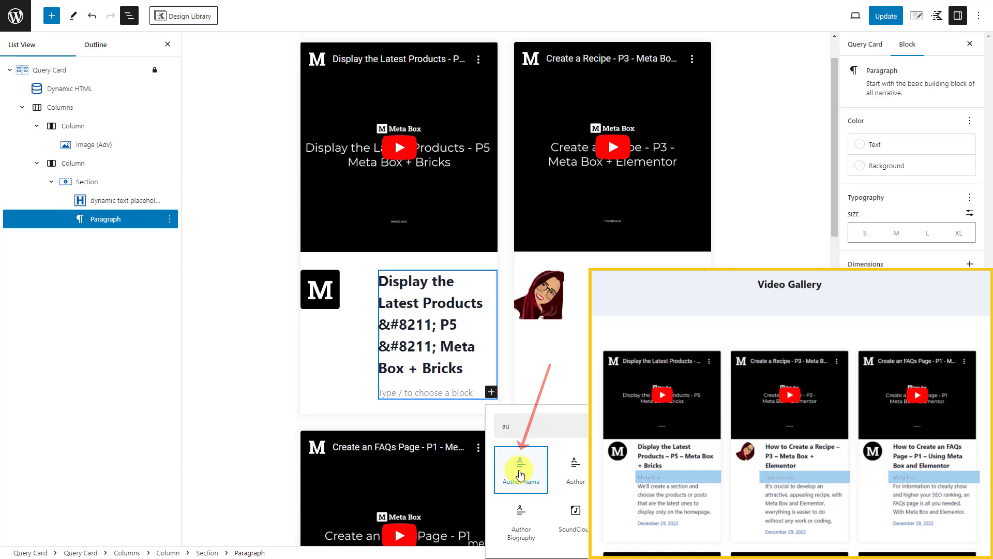
click(521, 471)
- Add a Dynamic HTML block below the author name and set its HTML content to Post Excerpt
key(Return)
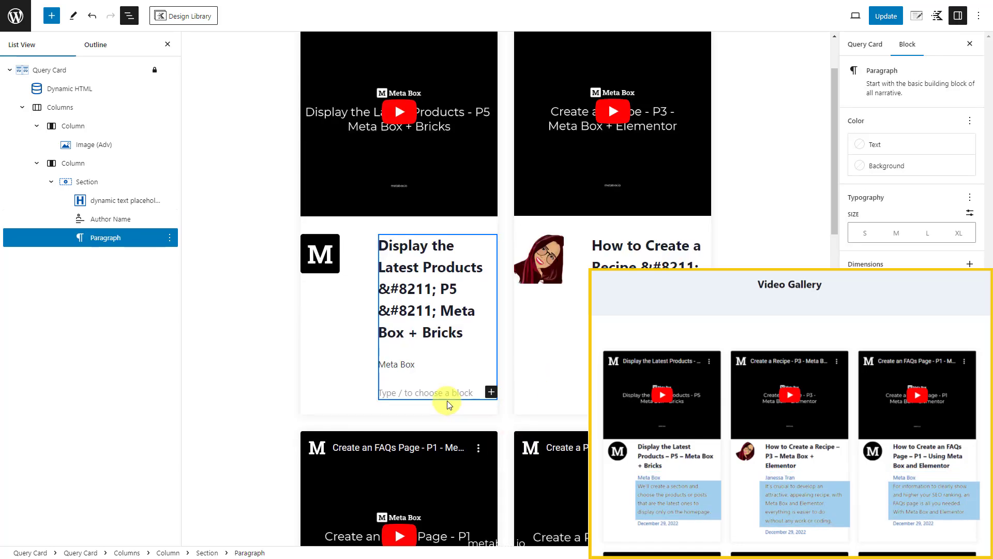
click(490, 392)
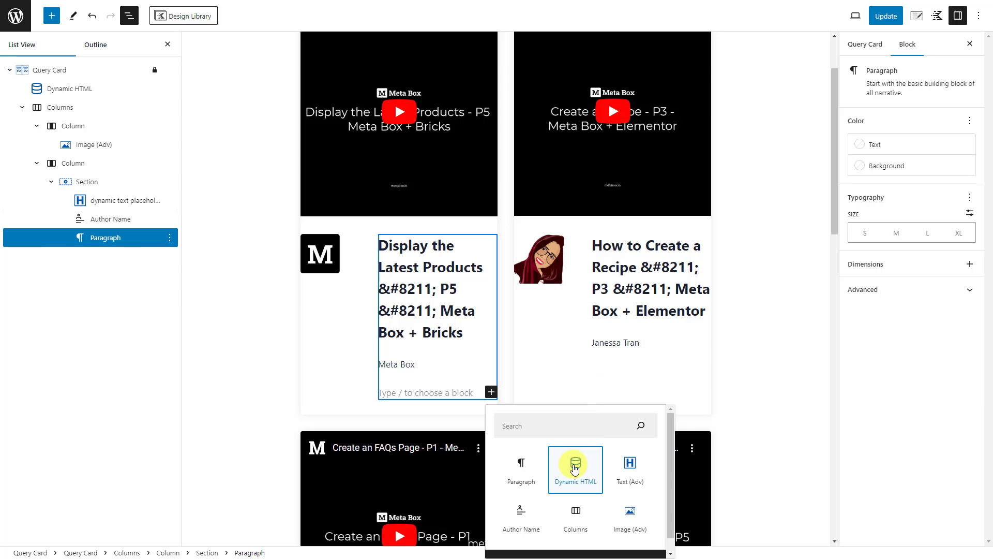
click(574, 468)
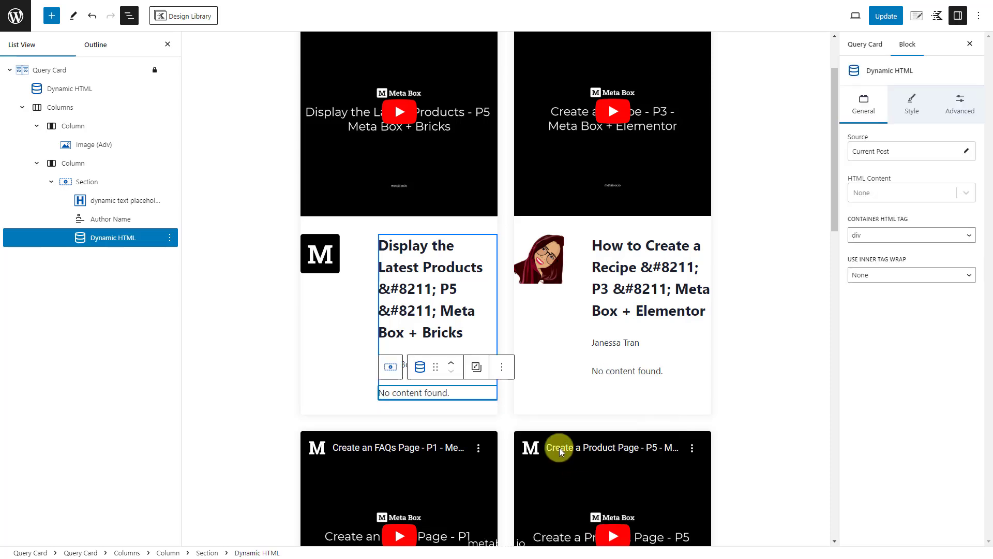
click(878, 195)
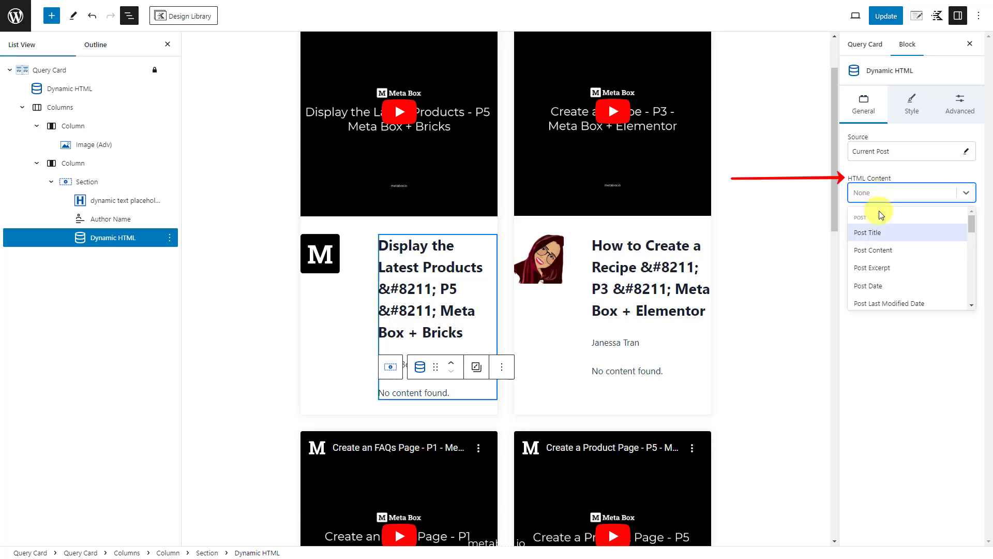
click(877, 268)
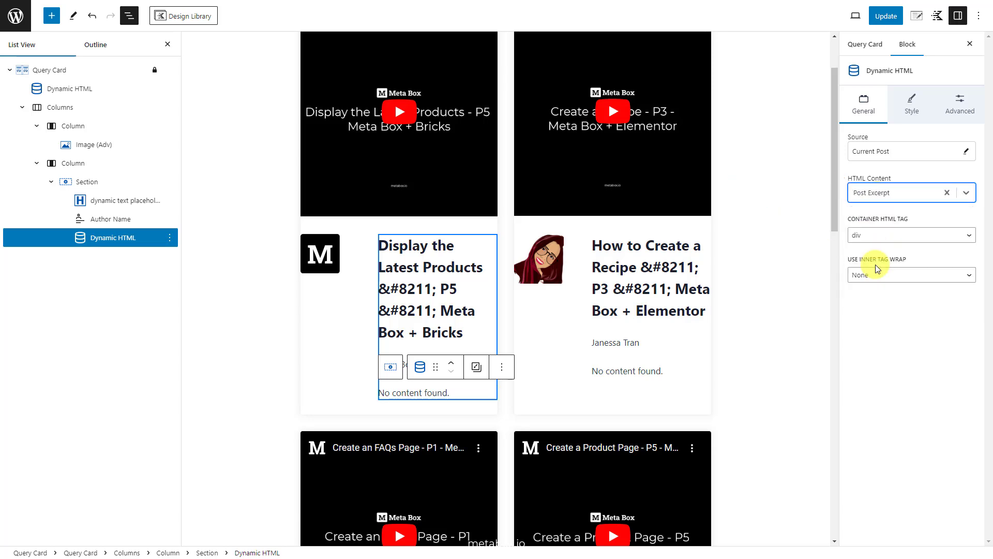
- Add another Dynamic HTML block below the excerpt with Post Date as its HTML content, and save the query card
click(484, 429)
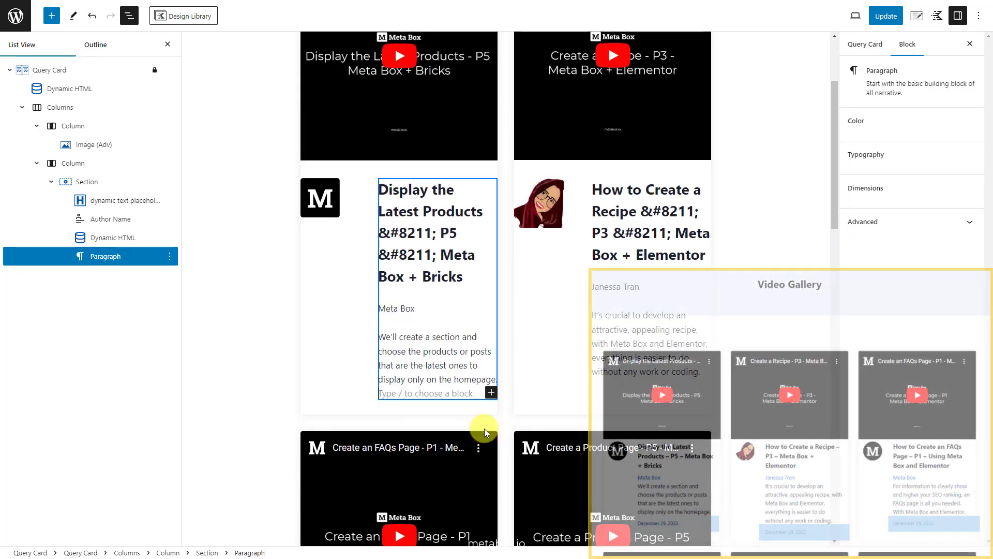
click(491, 392)
click(576, 467)
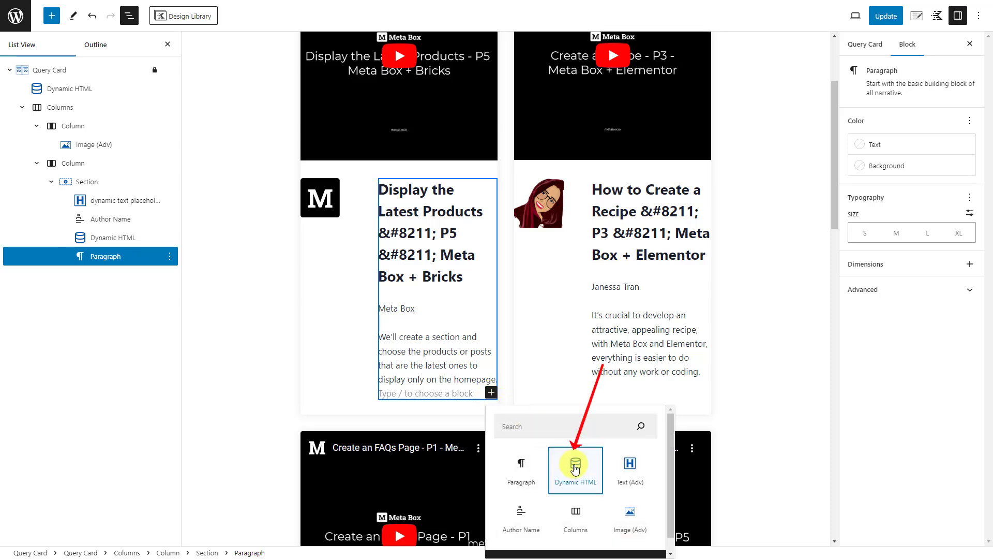
click(576, 467)
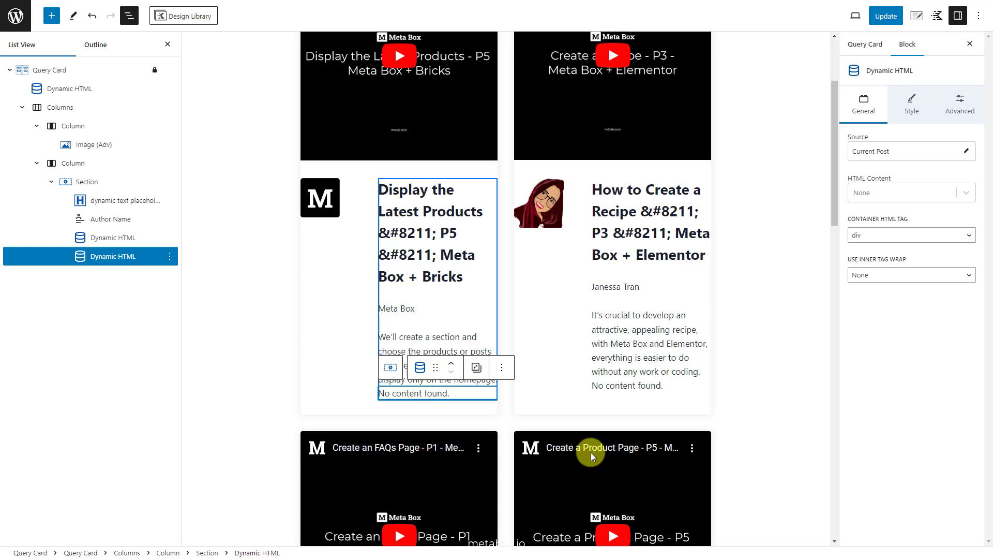
click(887, 195)
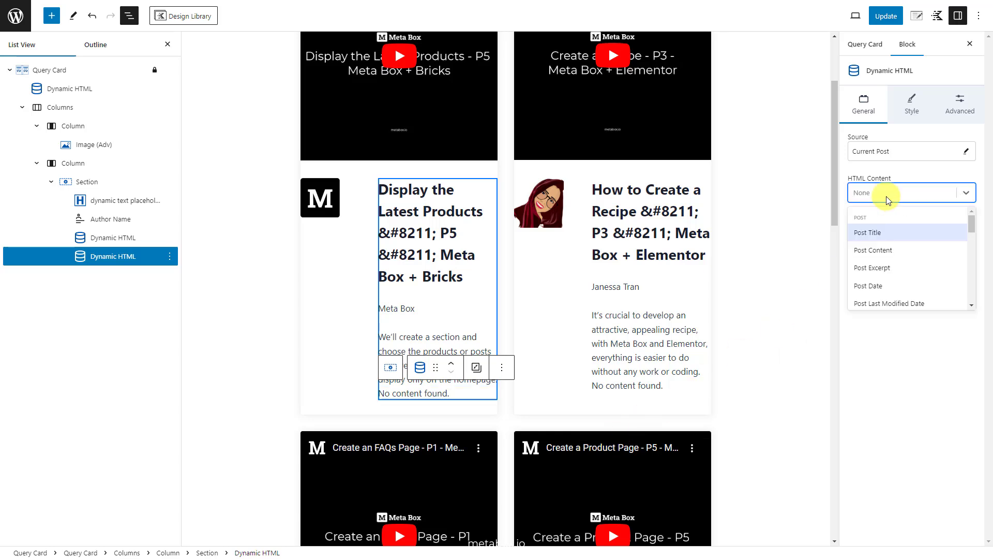
click(887, 287)
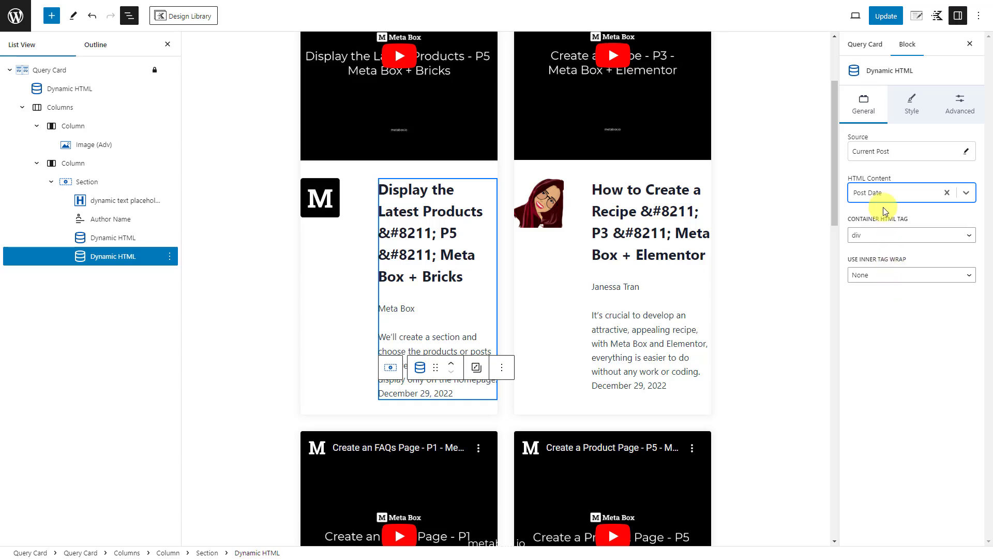
click(886, 17)
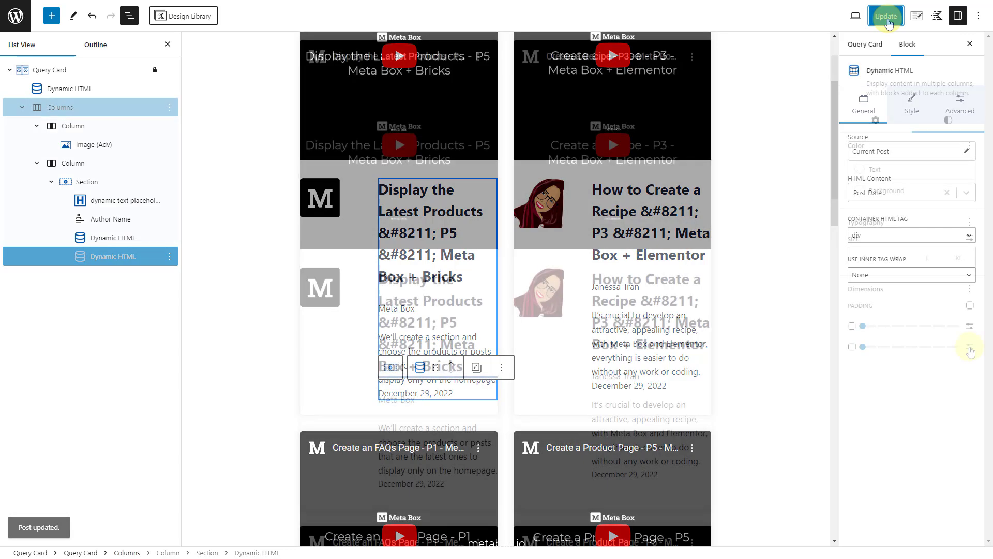
- Set the horizontal padding of the Columns block to 15 px
click(970, 347)
click(880, 347)
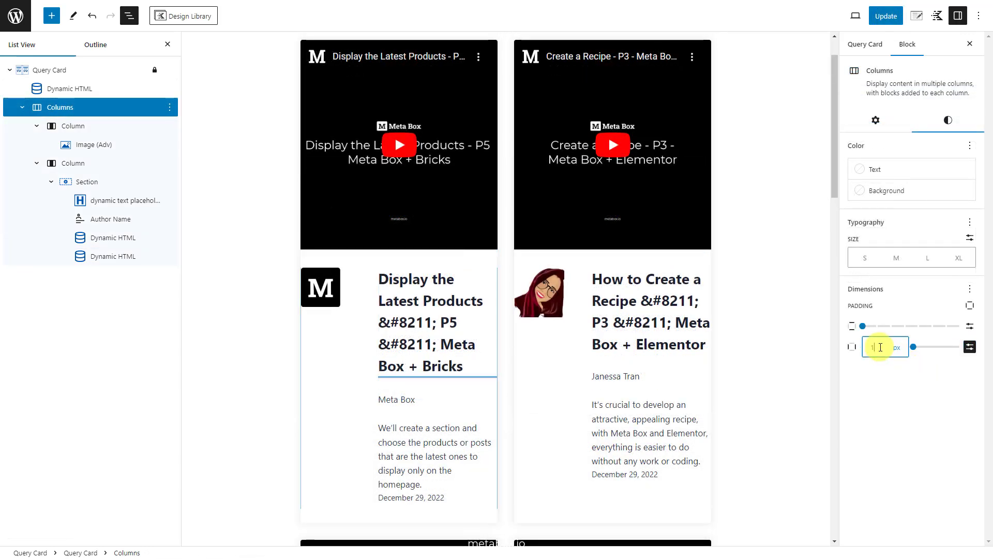
text(15)
- Round the author image by setting its border radius to 50% on all four corners
click(140, 145)
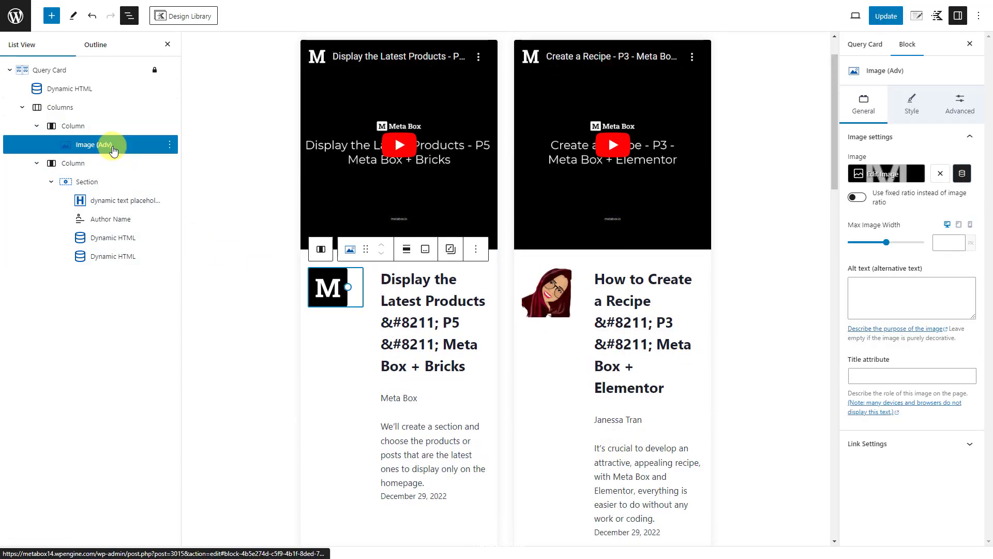
click(910, 113)
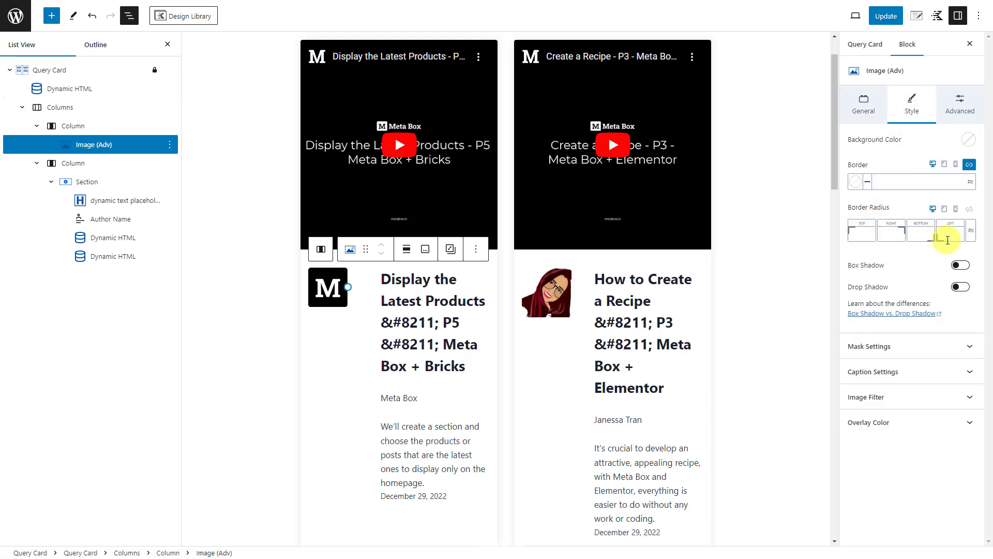
click(971, 230)
click(971, 269)
click(861, 234)
text(50)
key(Tab)
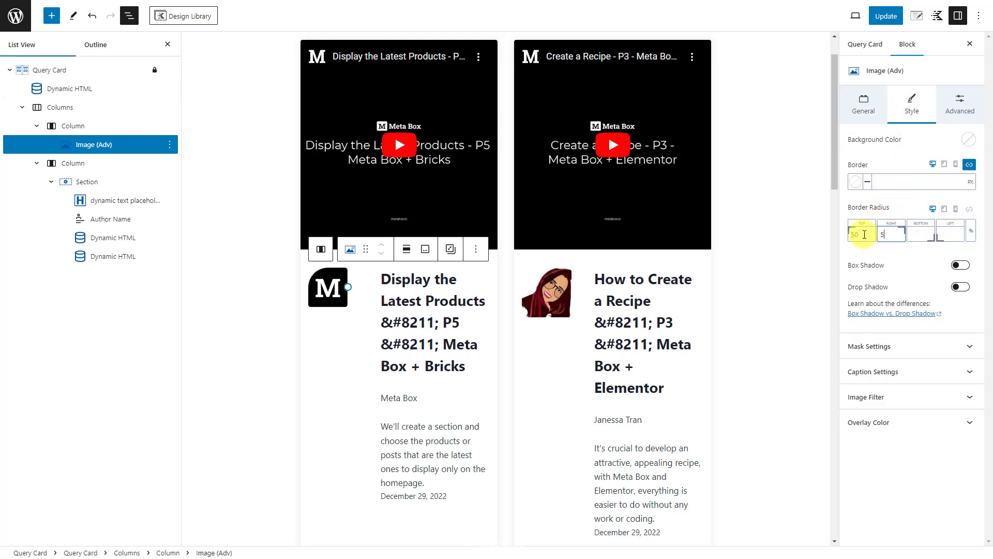
text(50)
key(Tab)
text(50	50)
- Set the width of the column holding the author image to 60 px
click(97, 126)
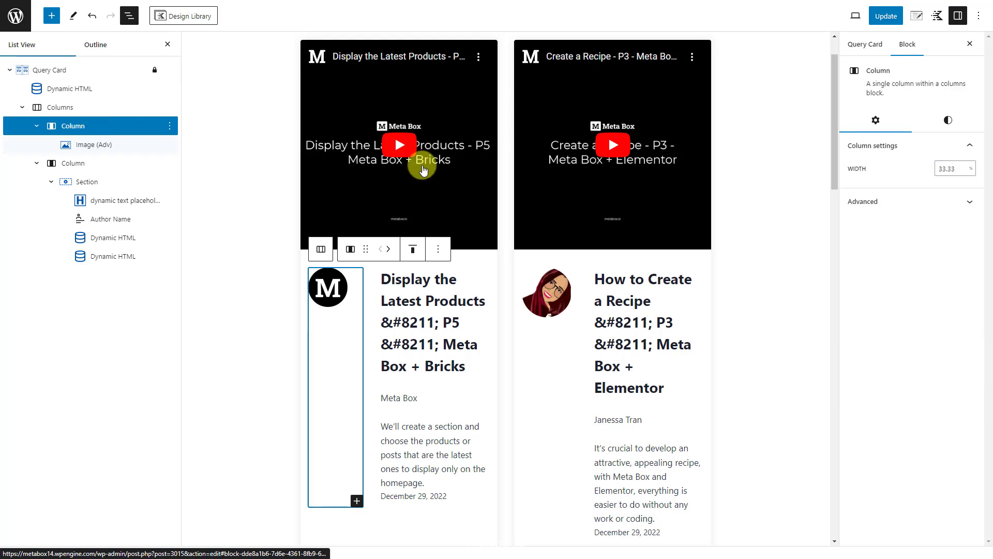
click(971, 169)
click(970, 179)
double_click(949, 169)
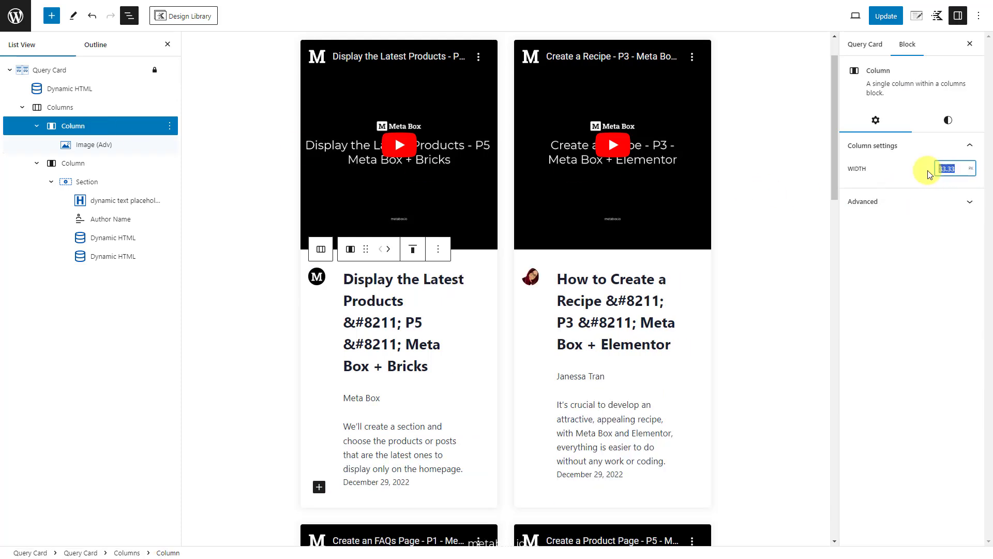
text(60)
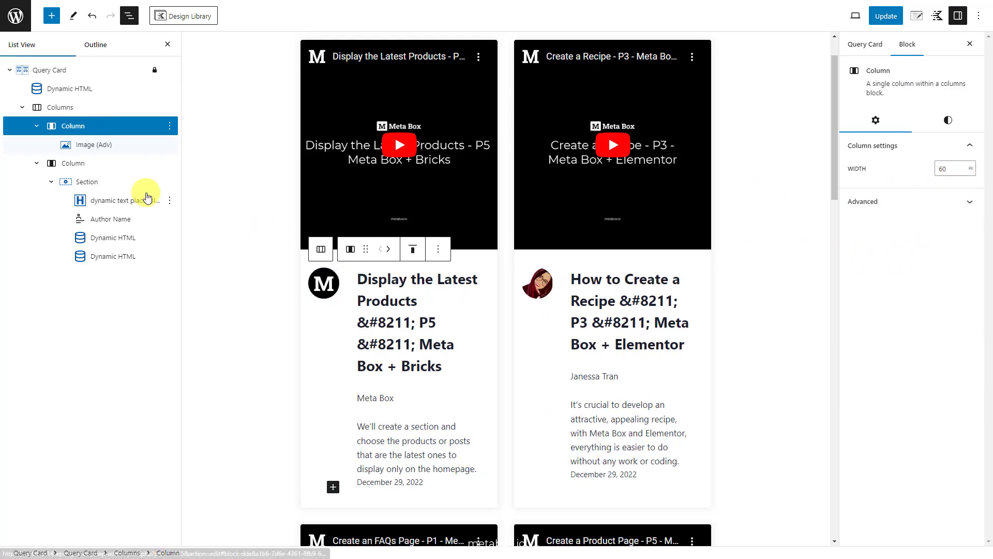
- Clear the width value of the second column that holds the section
click(100, 164)
double_click(960, 169)
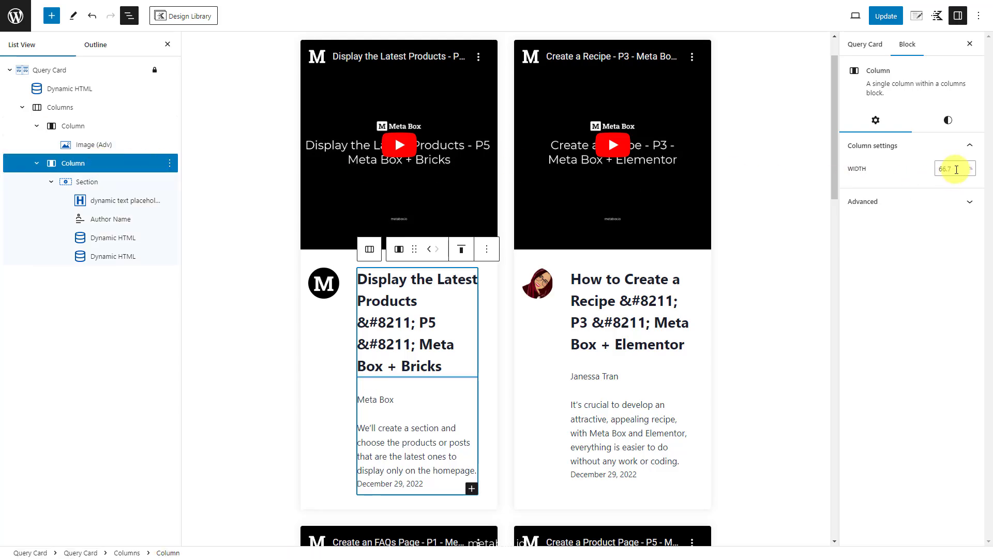
key(BackSpace)
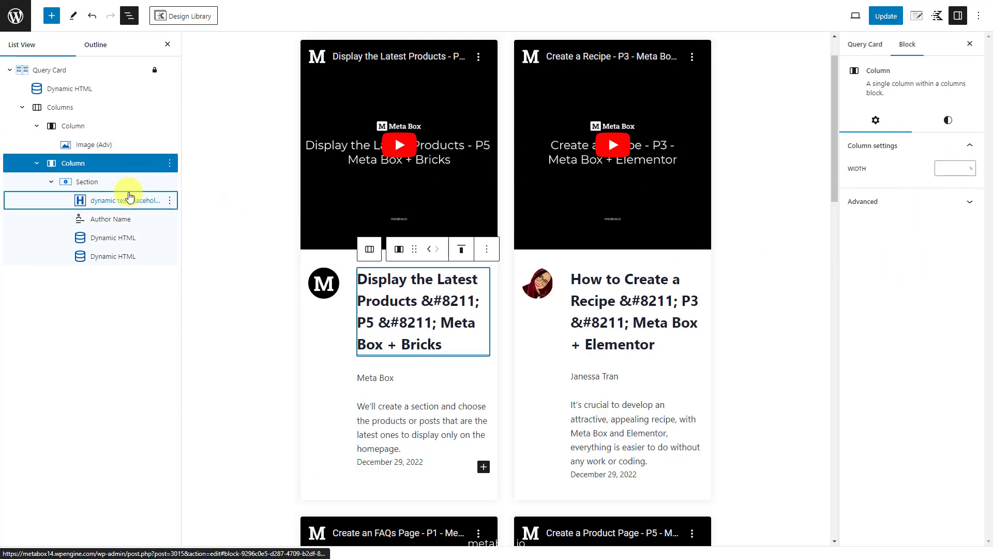
- Set the post title's font size to 20 px and give it a 10 px bottom margin
click(129, 200)
click(898, 203)
text(20)
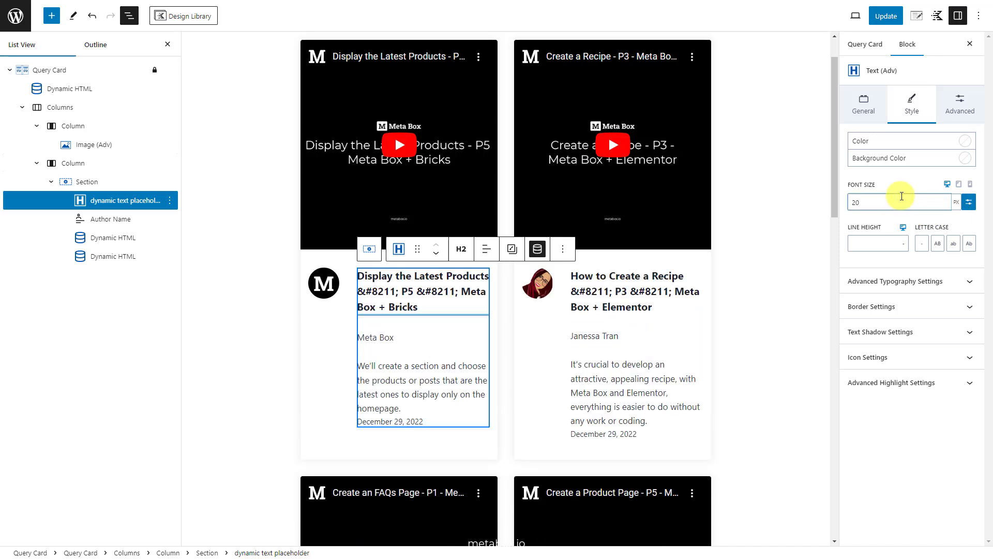
click(957, 106)
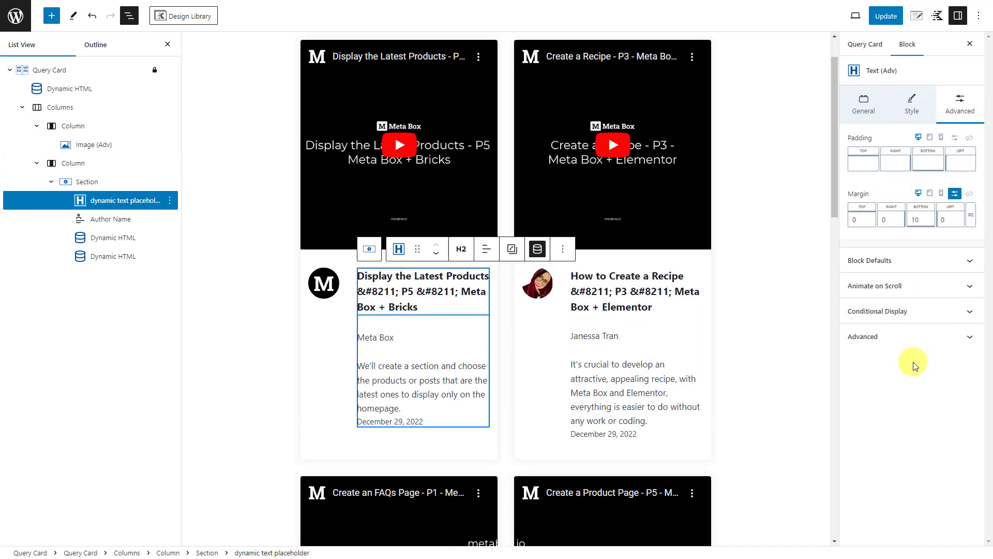
- Change the Author Name block's text color to the theme's Accent blue (#2B6CB0)
click(133, 220)
click(948, 111)
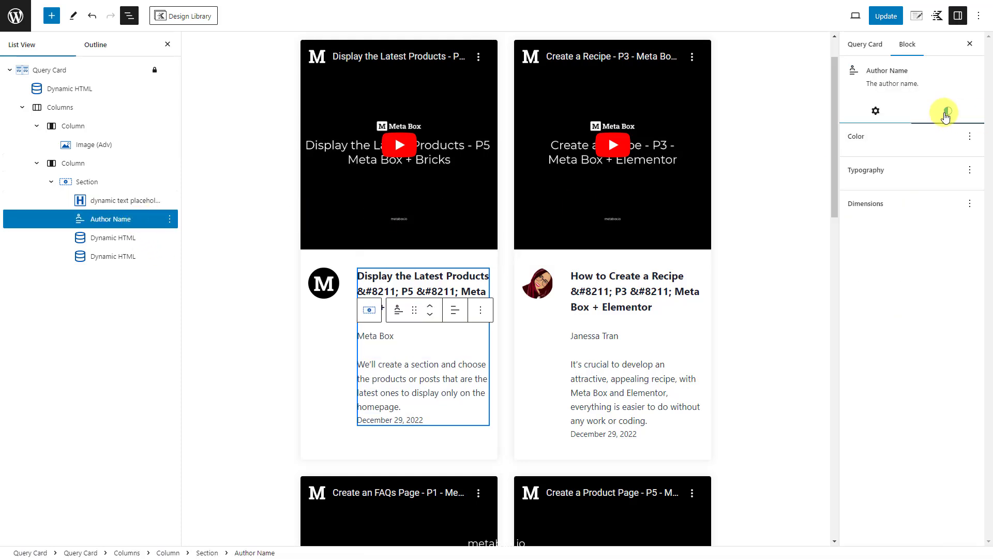
click(865, 158)
click(732, 252)
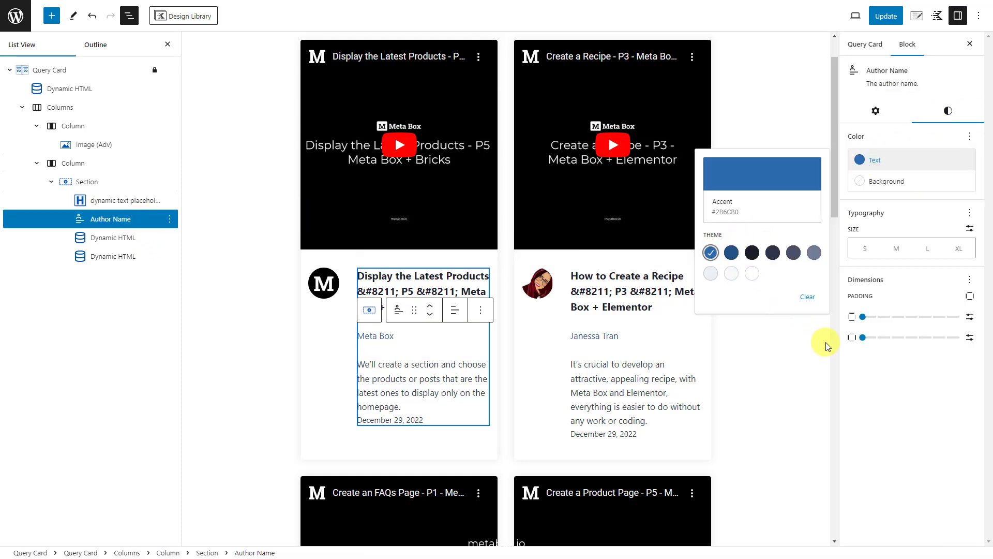
click(828, 341)
- Set the text font size of the post excerpt's Dynamic HTML block to 17 px
click(152, 243)
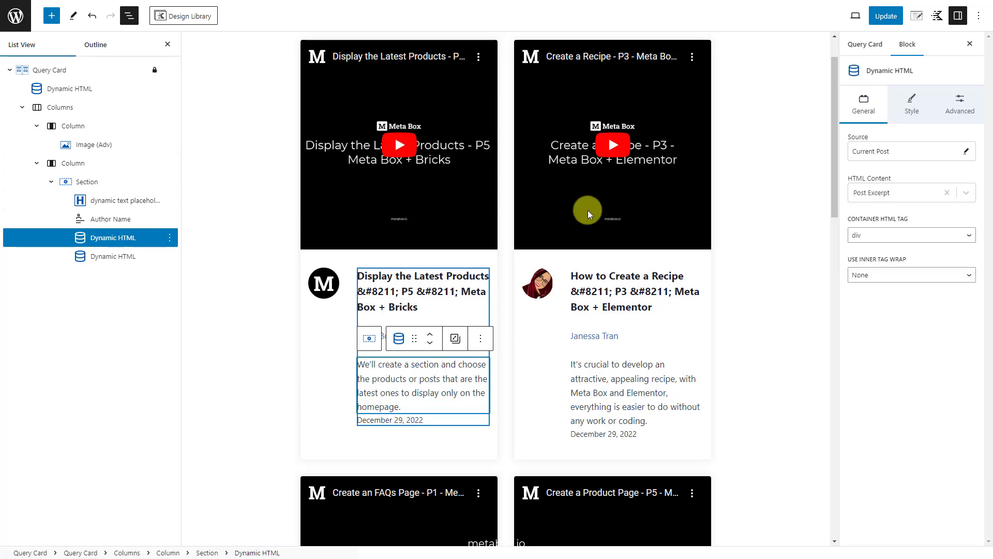
click(904, 105)
click(912, 313)
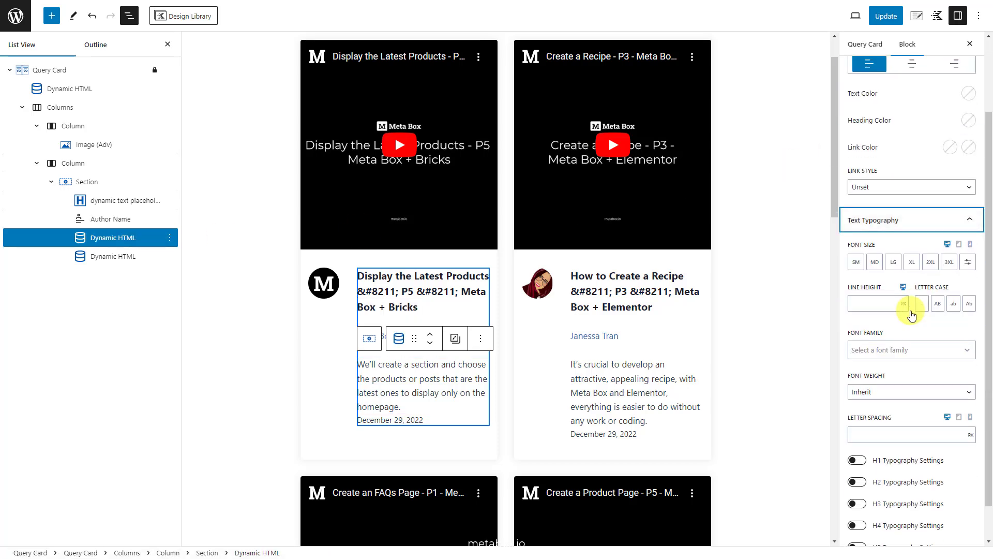
click(966, 264)
click(910, 265)
text(17)
scroll(912, 262, up, 2)
- Give the post excerpt's Dynamic HTML block a bottom margin of 10 px
click(958, 106)
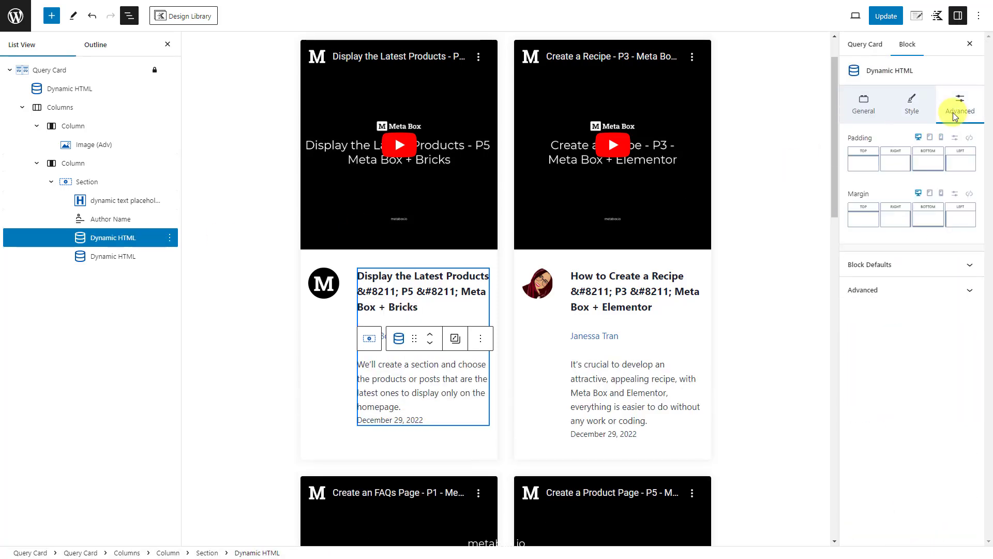
click(926, 215)
click(955, 193)
click(920, 218)
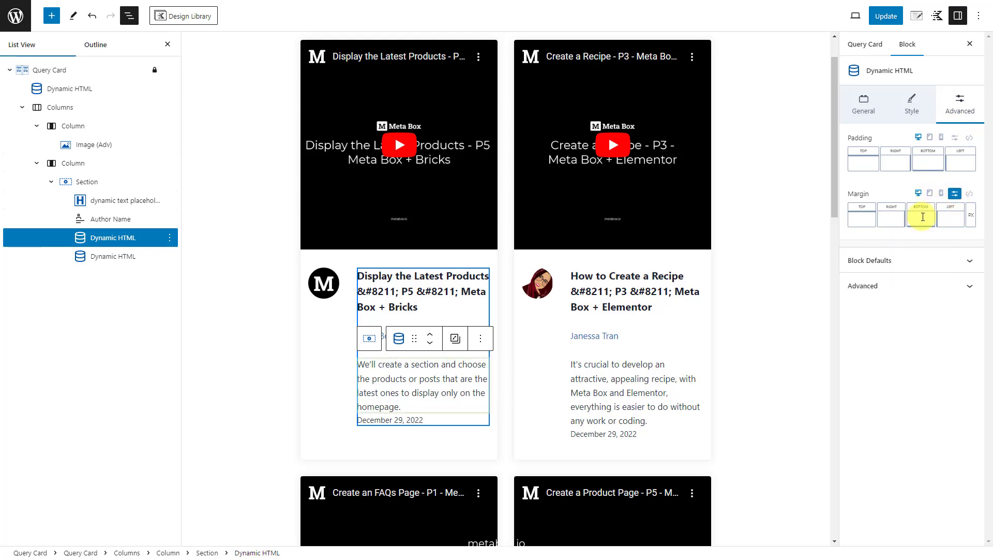
text(10)
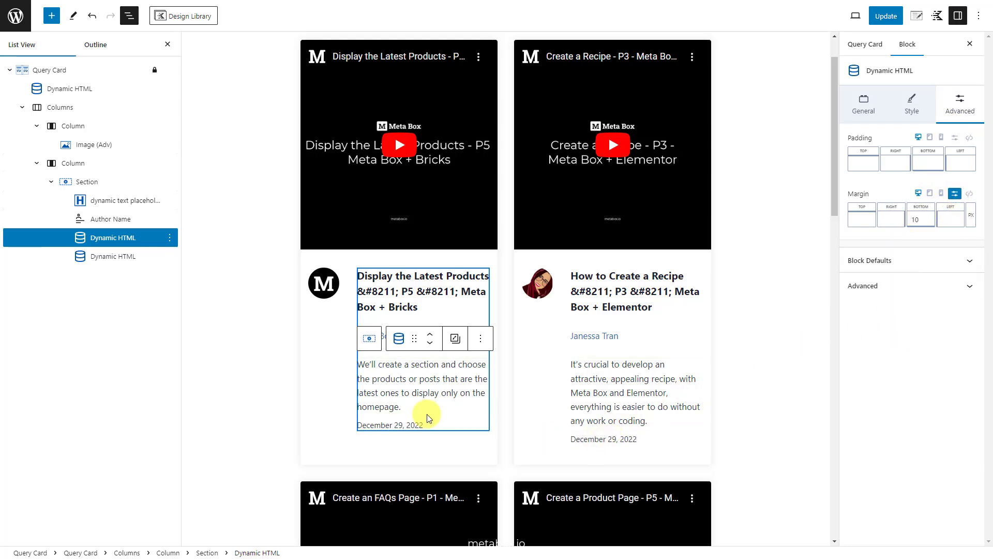
- Style the post date's Dynamic HTML block with the blue text color #2B6CB0 and a 15 px font size
click(128, 256)
click(910, 112)
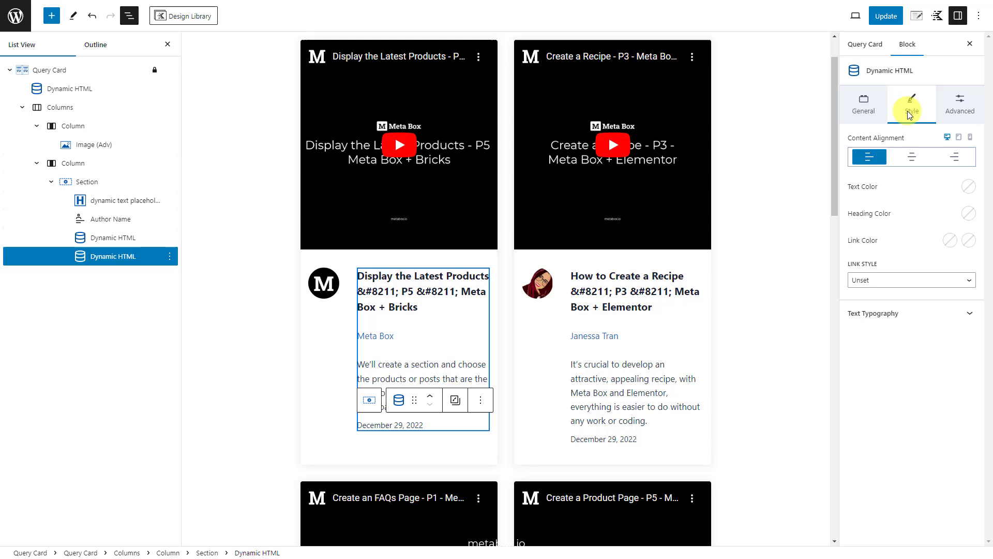
click(967, 187)
click(825, 164)
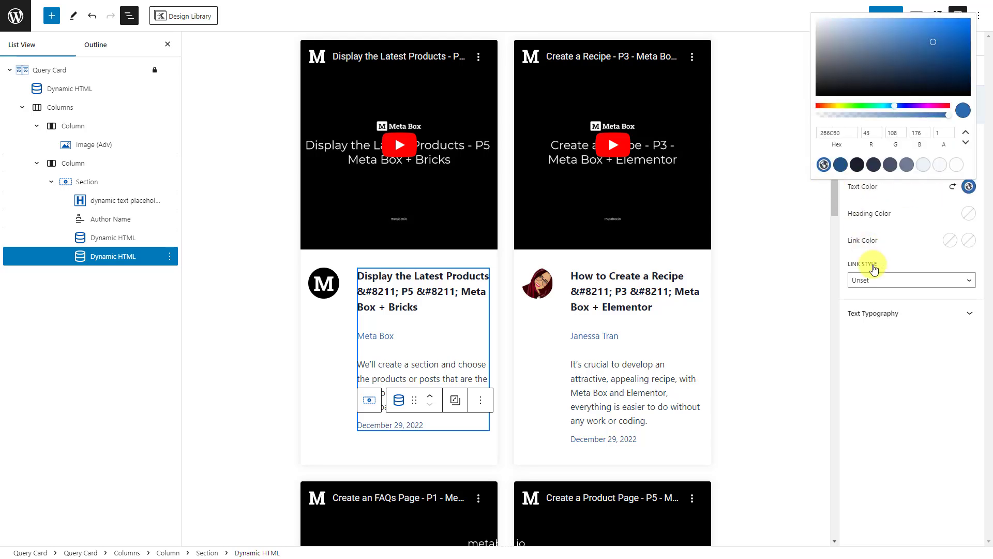
click(883, 314)
click(881, 262)
text(15)
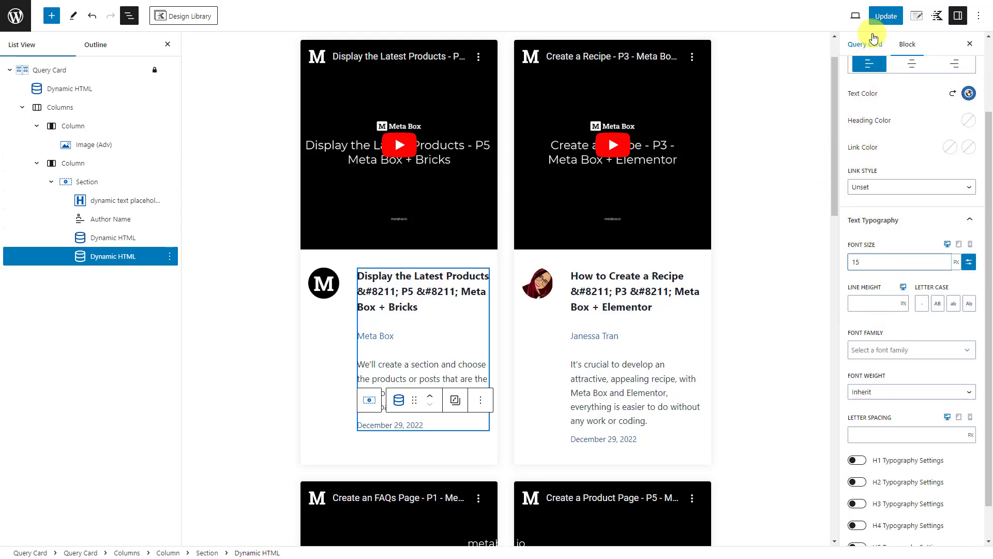
- Save the query card changes and start a new WordPress page titled Video Gallery
click(885, 18)
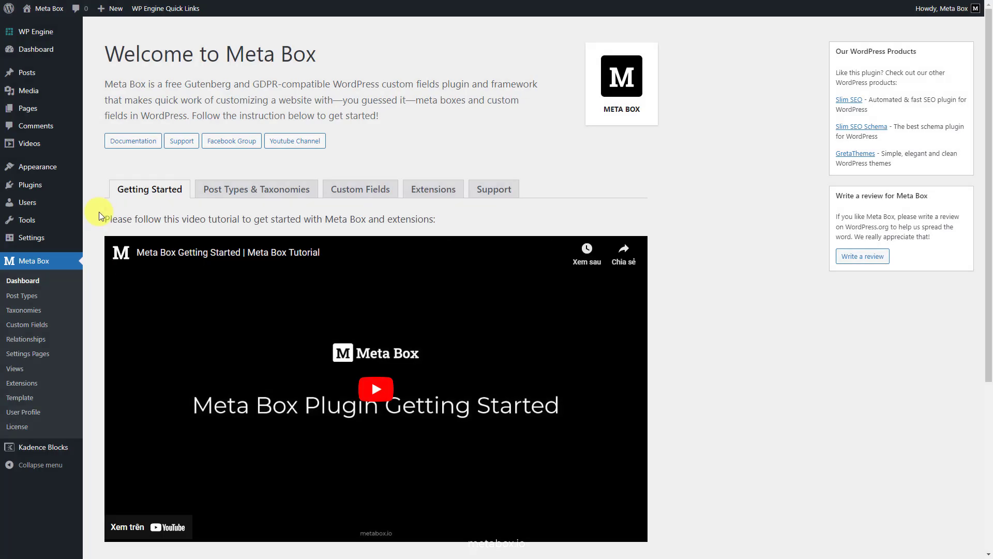
mouse_move(58, 110)
click(137, 123)
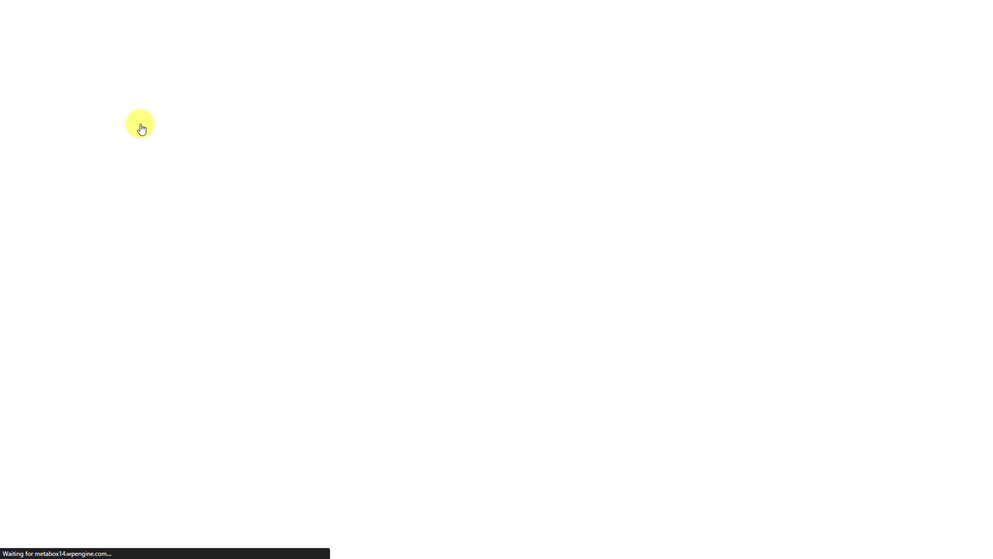
text(Video Gallery)
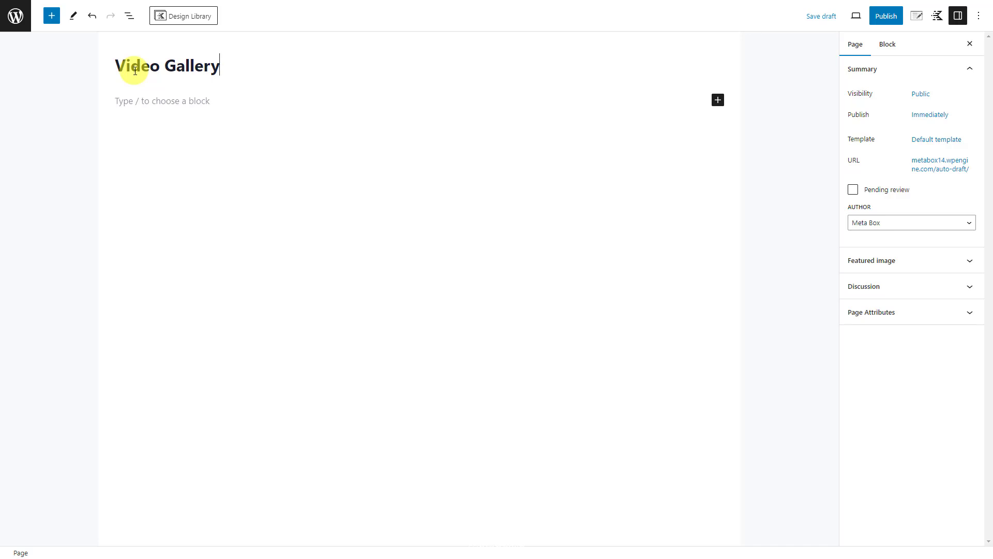
- Insert a Query Loop (Adv) block into the Video Gallery page
click(717, 100)
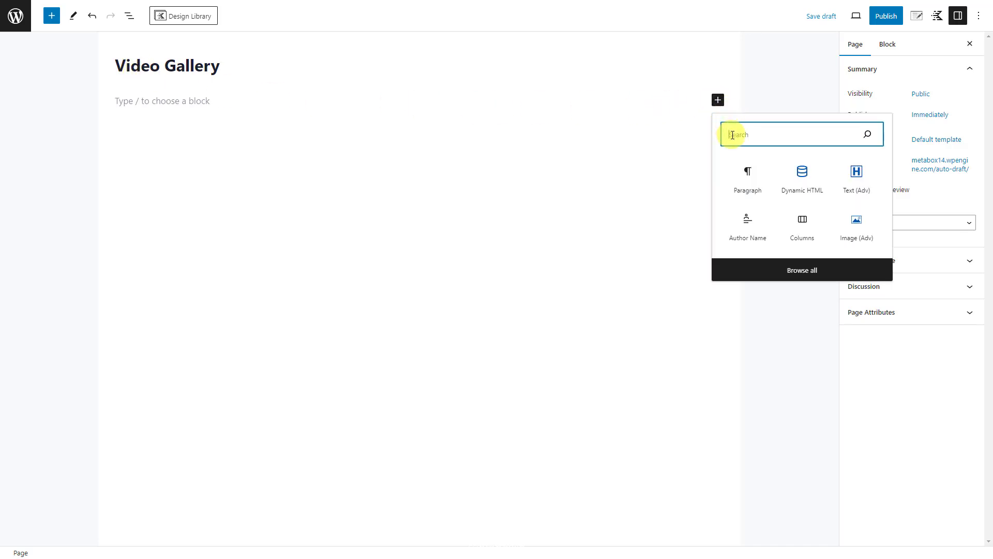
text(query)
click(802, 190)
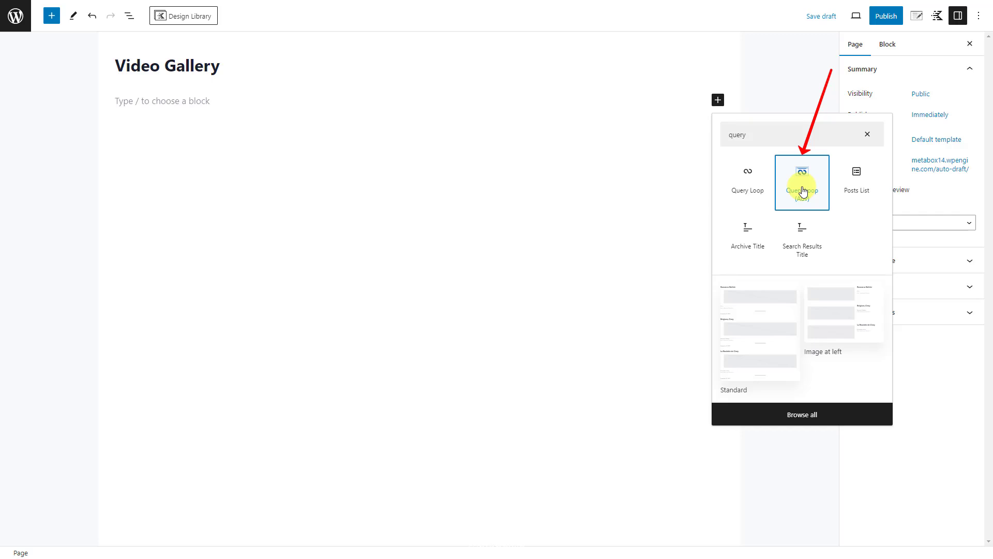
click(803, 191)
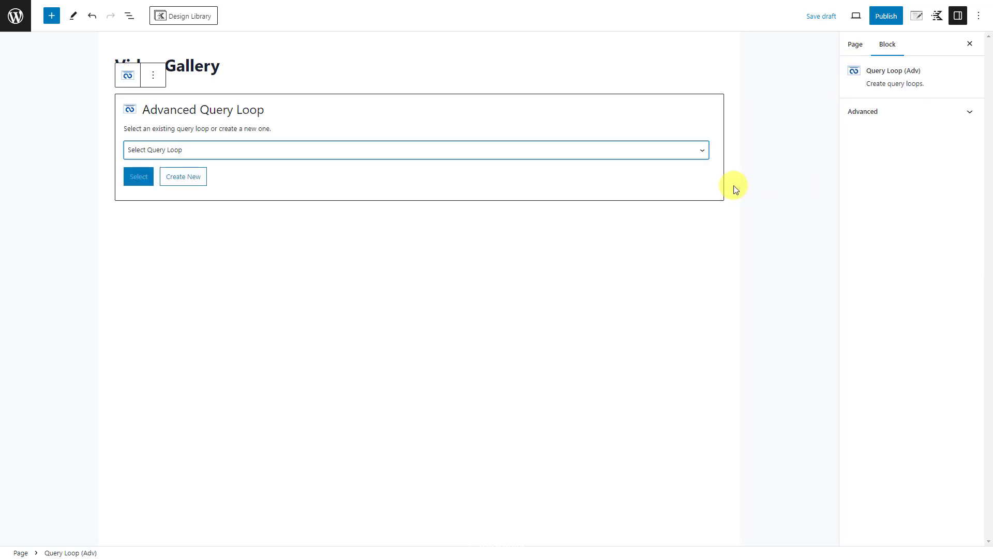
- Create a new query loop with a blank layout, titled Video Query, using Videos as its only post type
click(196, 179)
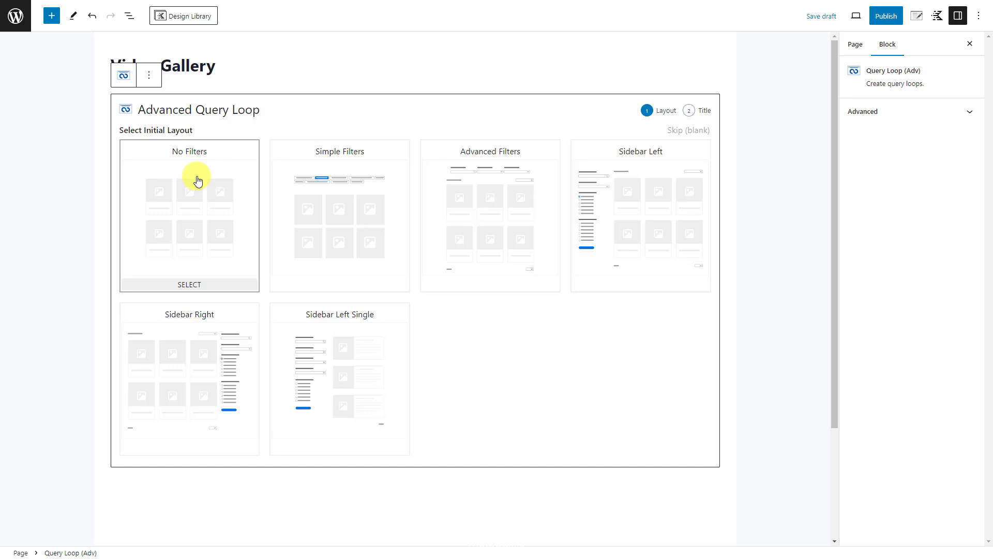
click(682, 130)
triple_click(127, 143)
text(Video Query)
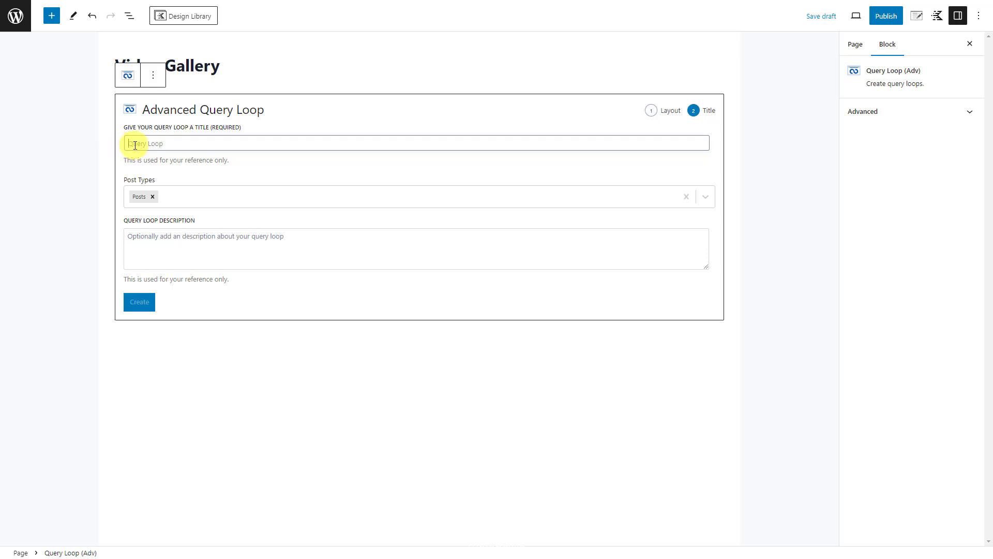
click(152, 197)
click(154, 196)
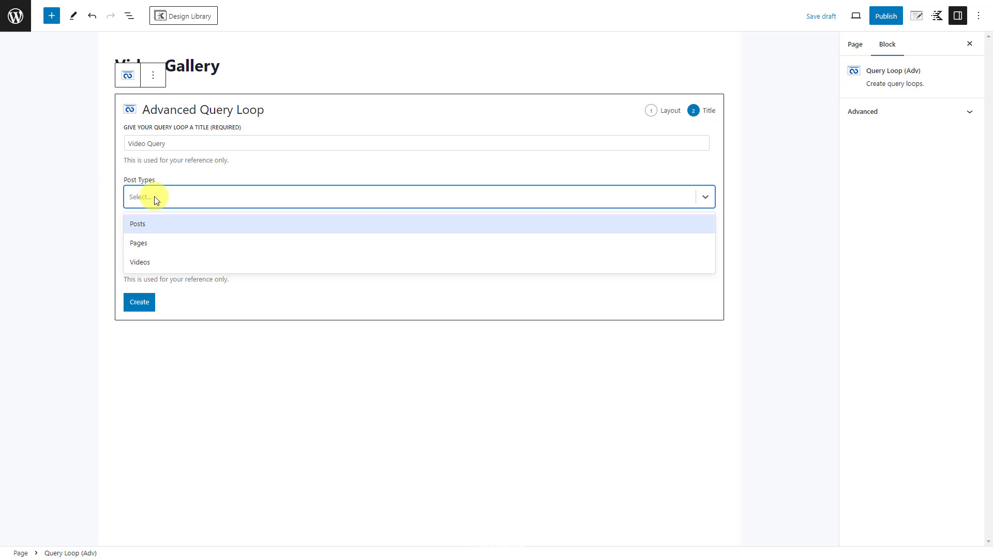
click(157, 262)
click(152, 302)
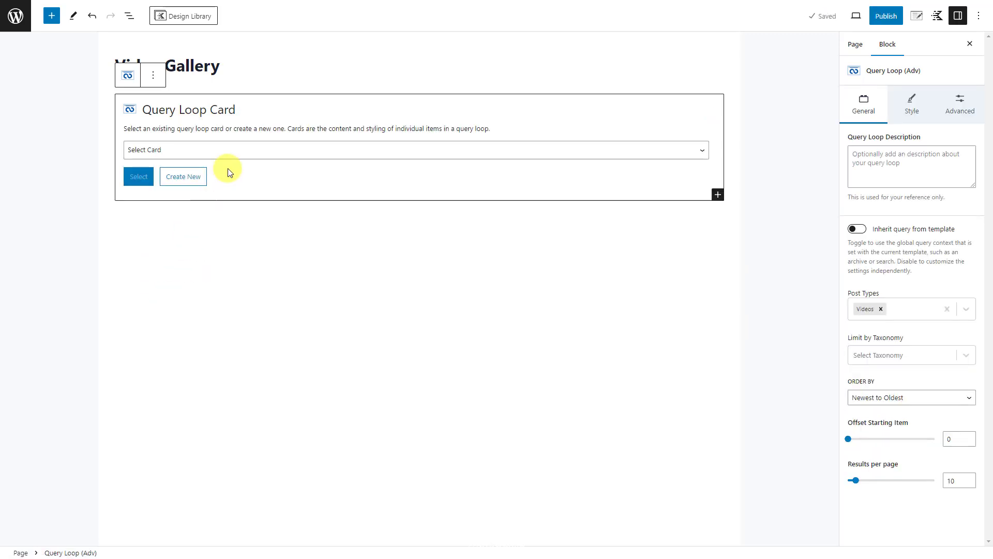
- Use the existing Video Card as the query loop's card and set the Query Card to 3 columns
click(232, 153)
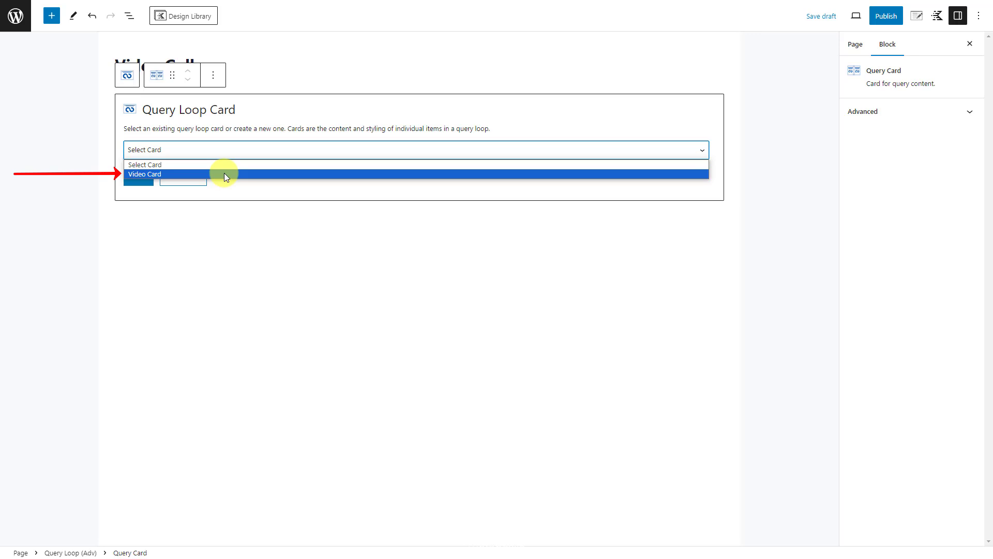
click(225, 175)
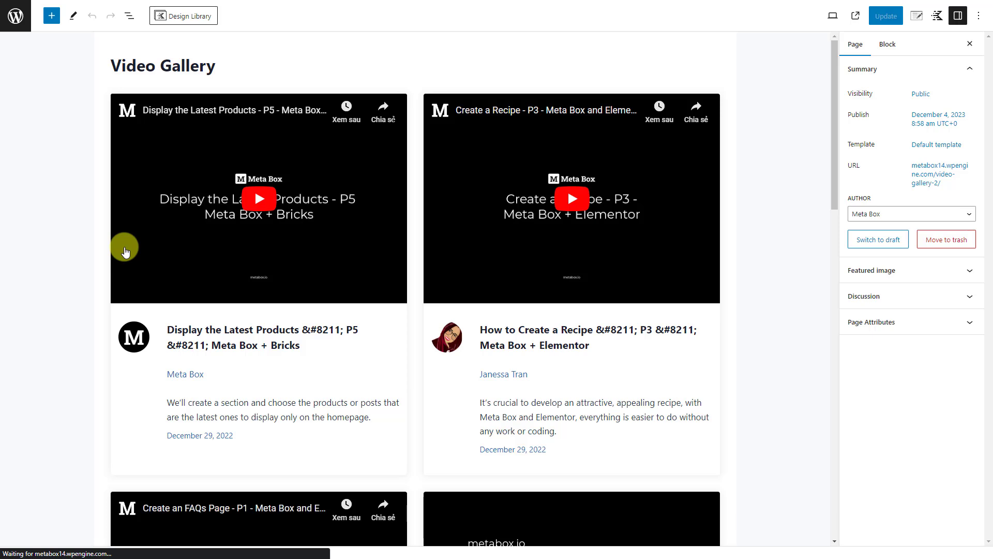
click(129, 15)
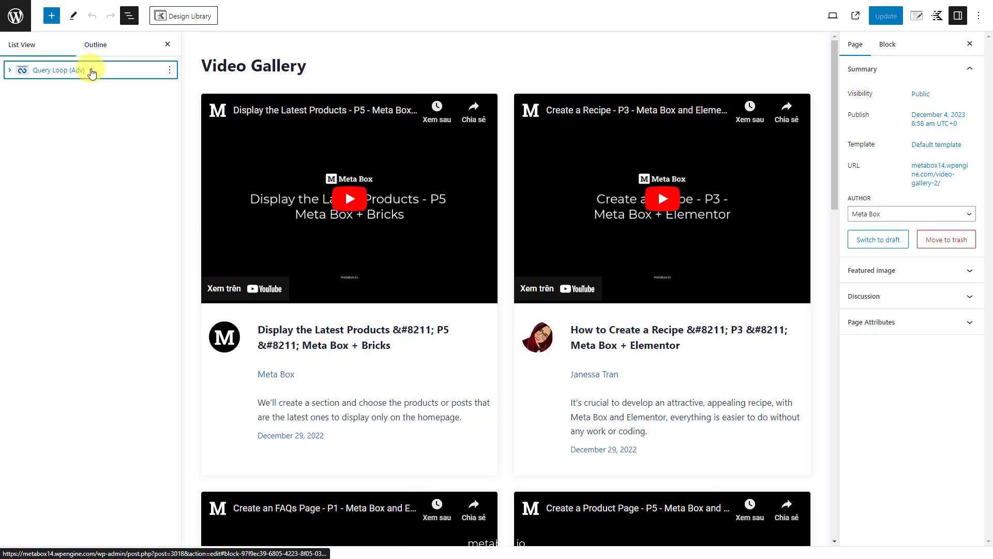
click(89, 69)
click(11, 71)
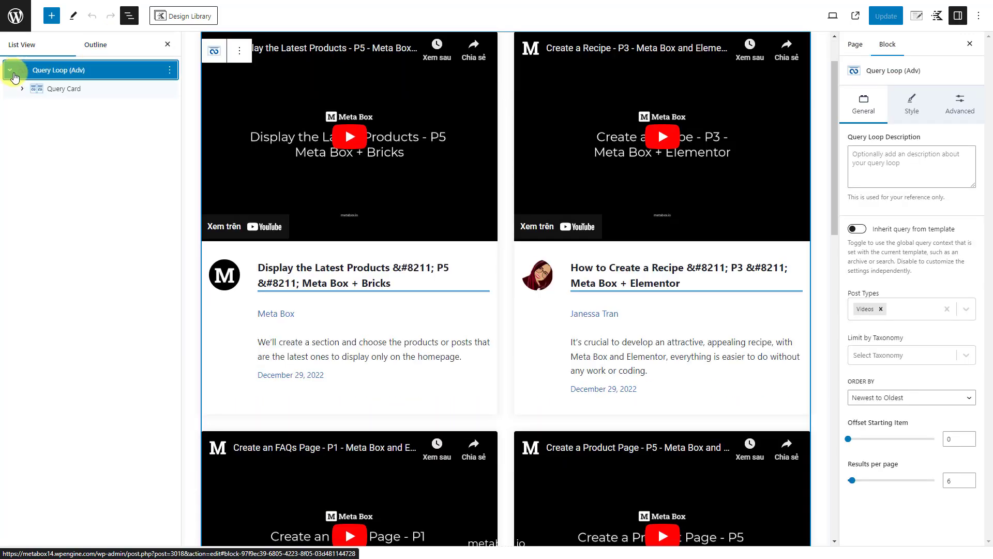
click(63, 89)
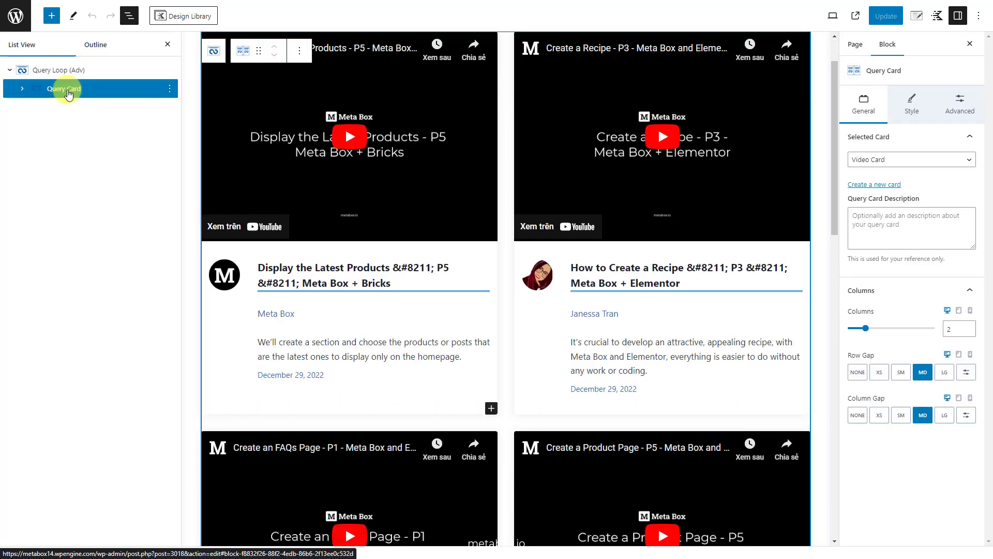
click(892, 333)
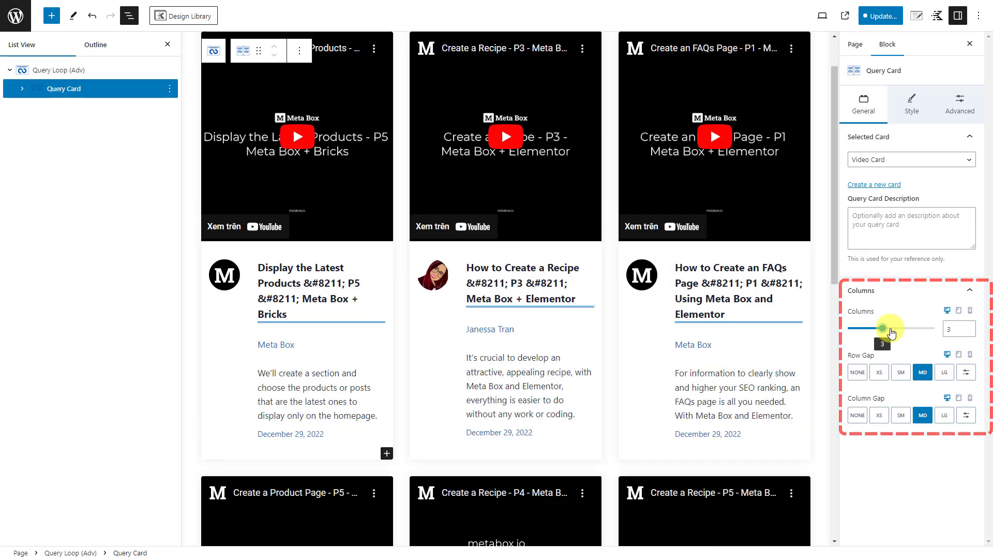
- Add custom CSS giving .video-info a 10px !important bottom margin, .video-ratio a 4/3 aspect ratio and its iframe 100% width and height, and update the page
click(937, 20)
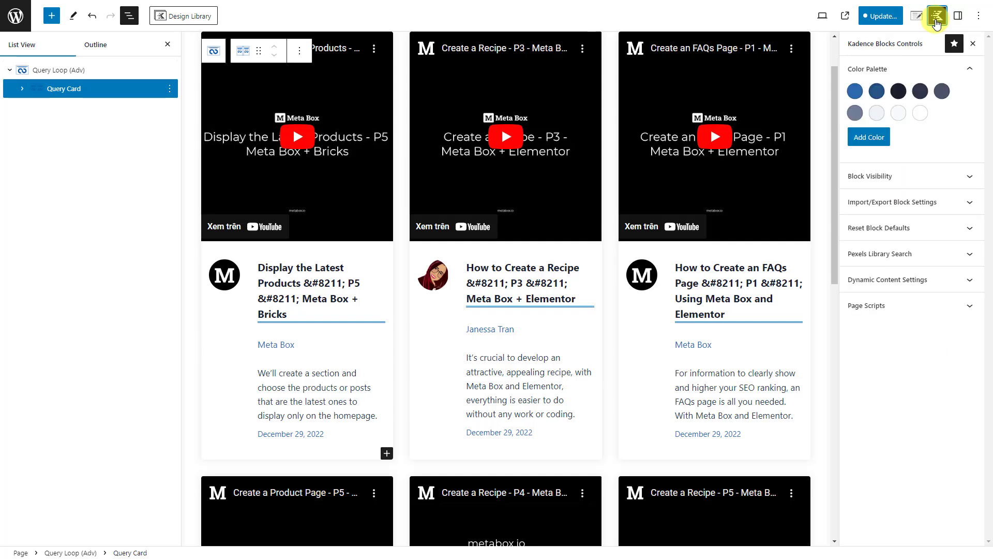
click(890, 305)
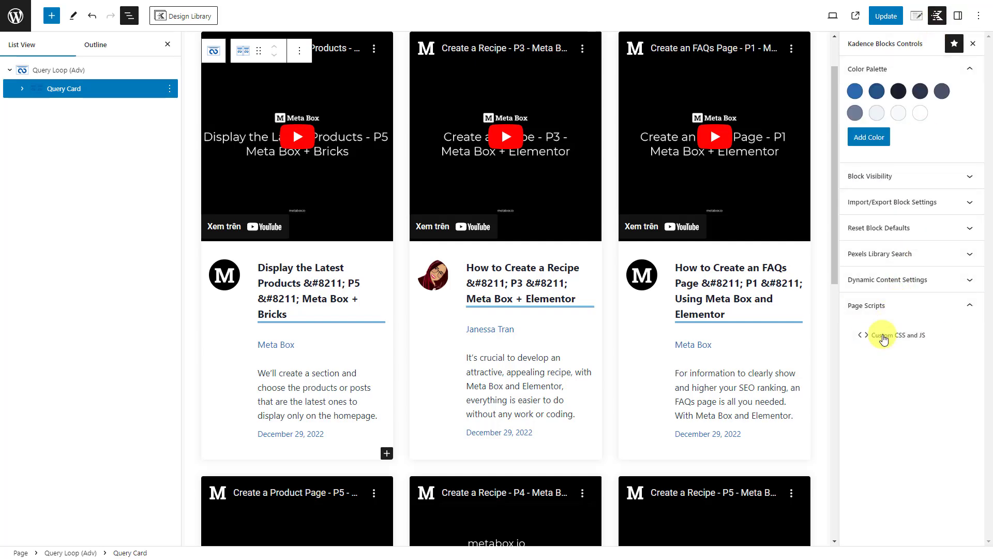
click(881, 336)
text(.video-info{   margin-bottom: 10px !important; } .video-ratio{   aspect-ratio: 4/3; } .video-ratio iframe{   width: 100%;   height: 100%; })
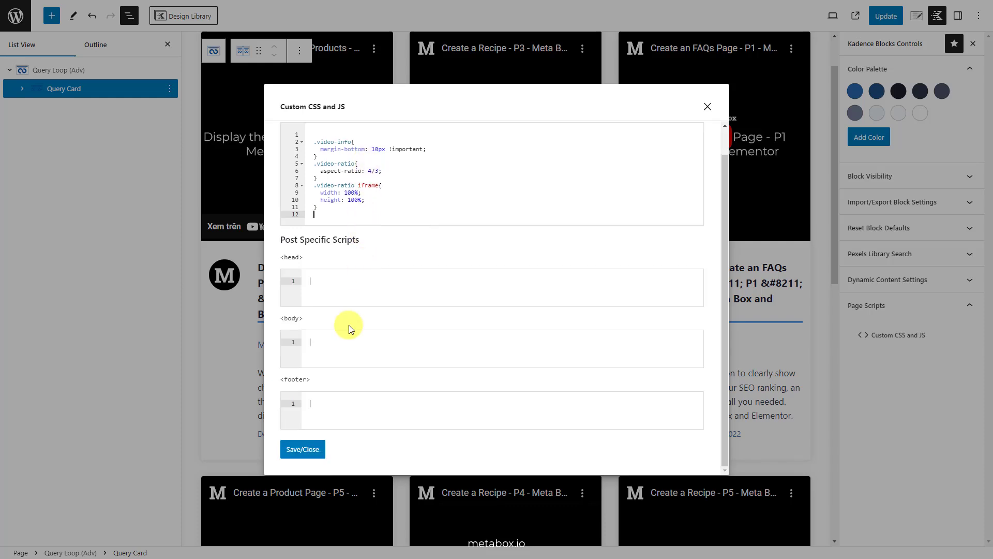
click(300, 449)
click(886, 16)
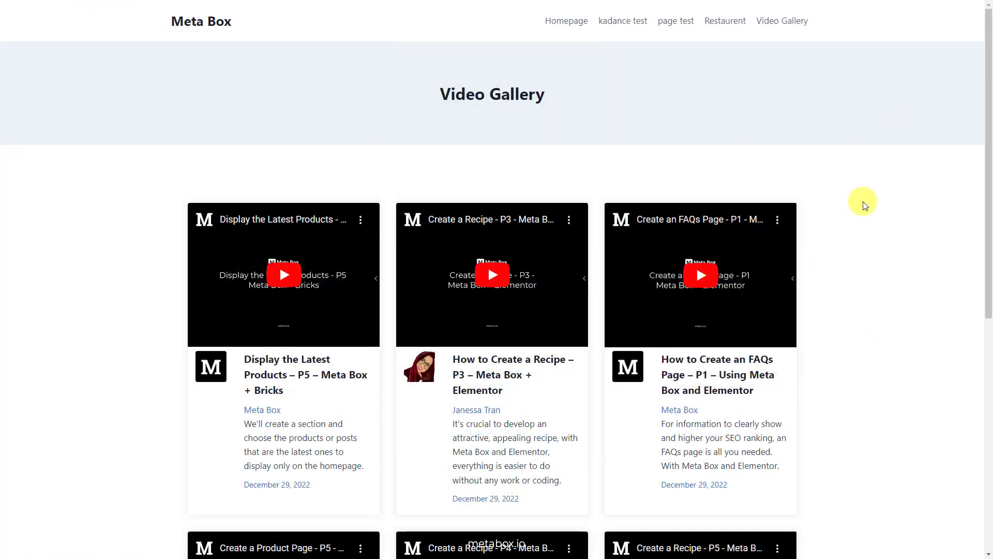
- Look over the layout of all video cards on the published Video Gallery page
scroll(864, 204, down, 5)
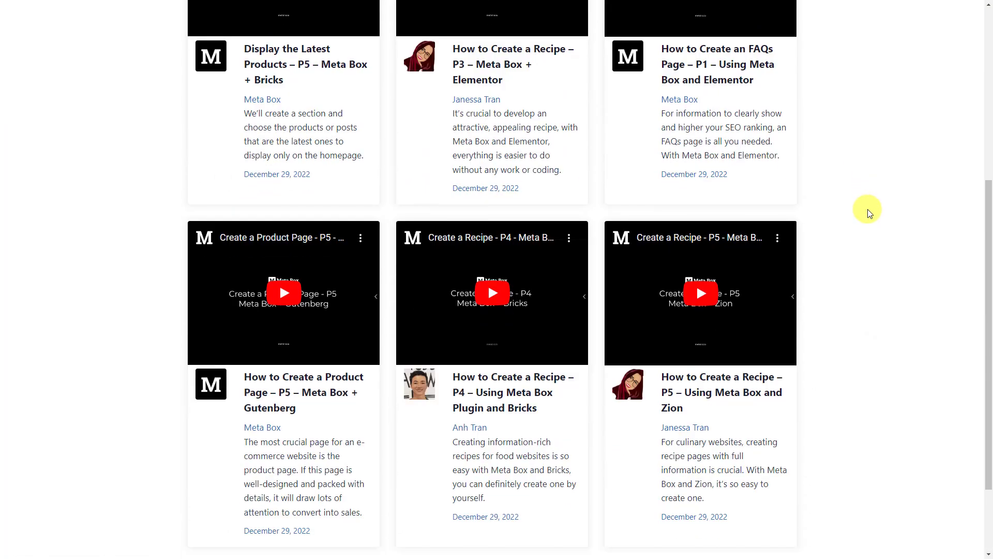
scroll(867, 209, up, 4)
scroll(867, 209, up, 2)
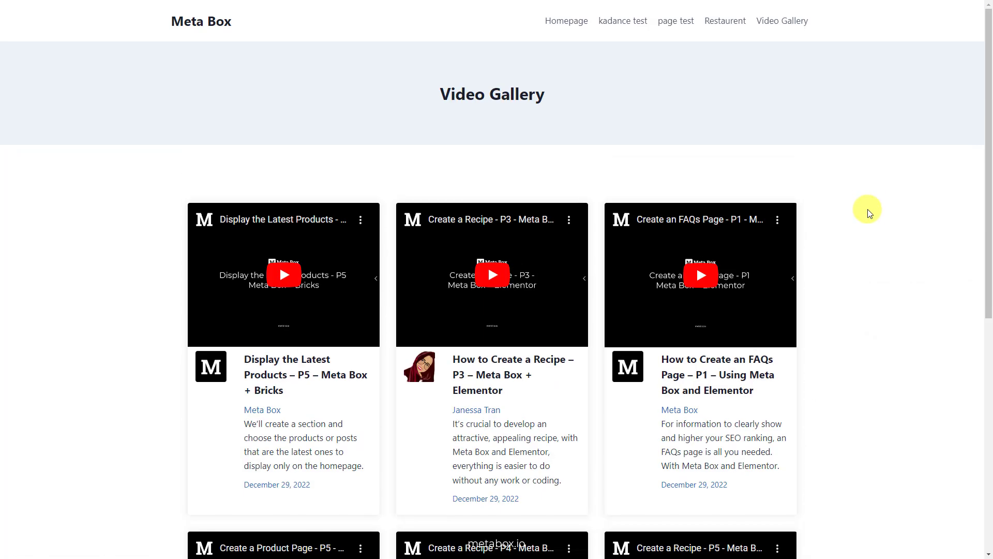